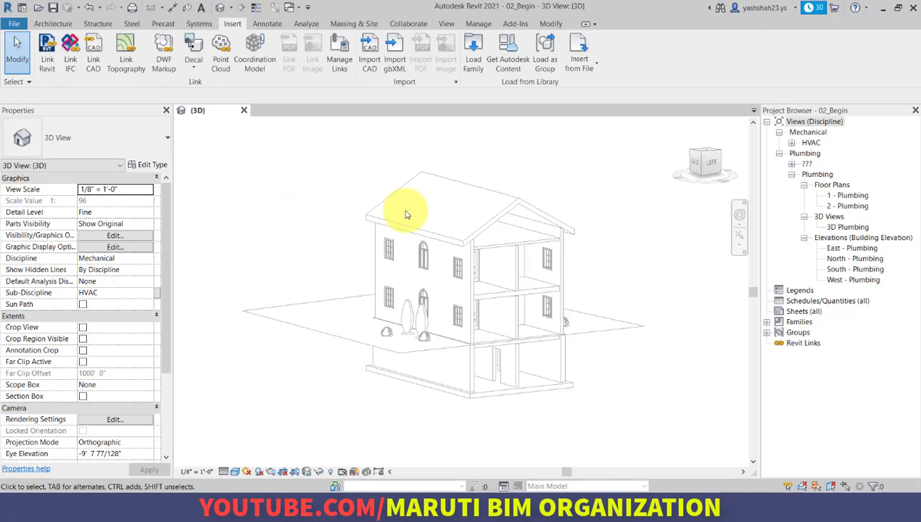
Open the Basement floor plan from the Mechanical HVAC views
left_click(779, 153)
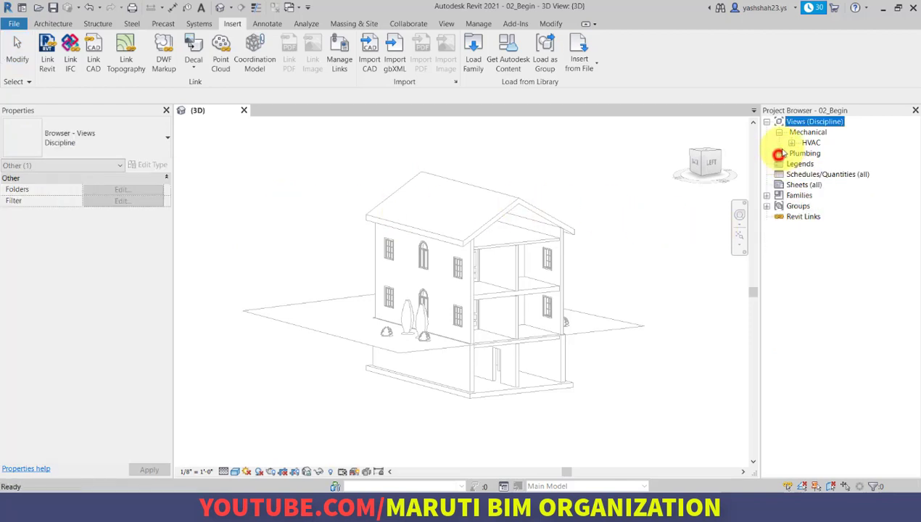
left_click(791, 143)
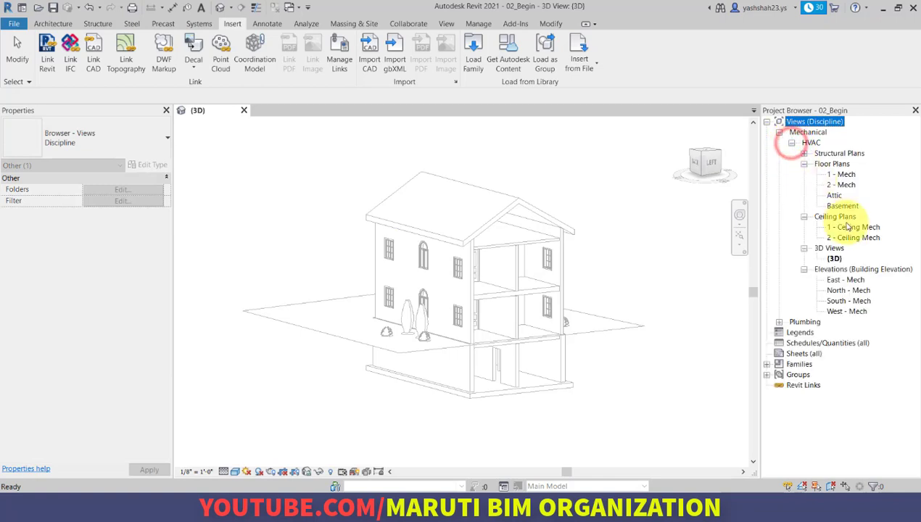
double_click(843, 206)
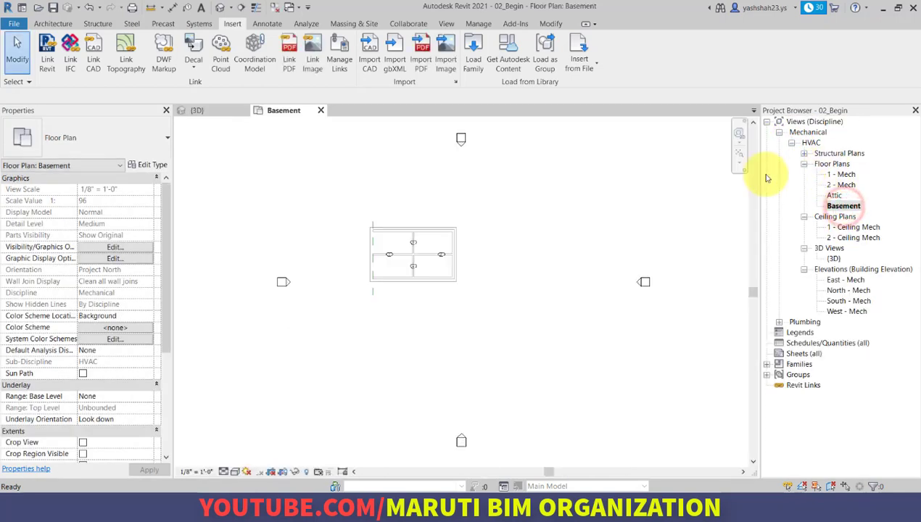
scroll(438, 246, "up", 4)
middle_click_drag(478, 256, 436, 247)
scroll(441, 248, "up", 1)
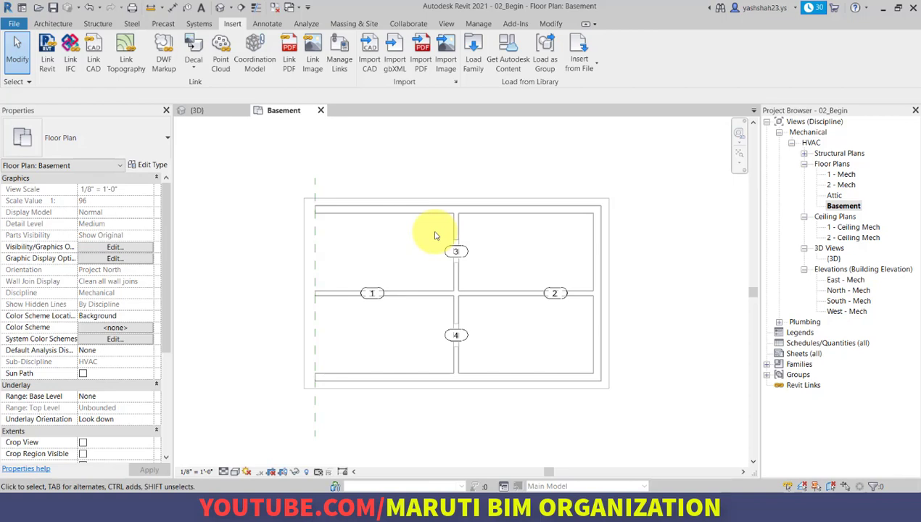
Place a 26"x25" - Private Stacked Washer and Dryer in the upper-left room, about 8'-0" from the upper wall and 17'-6" from the central partition
left_click(195, 26)
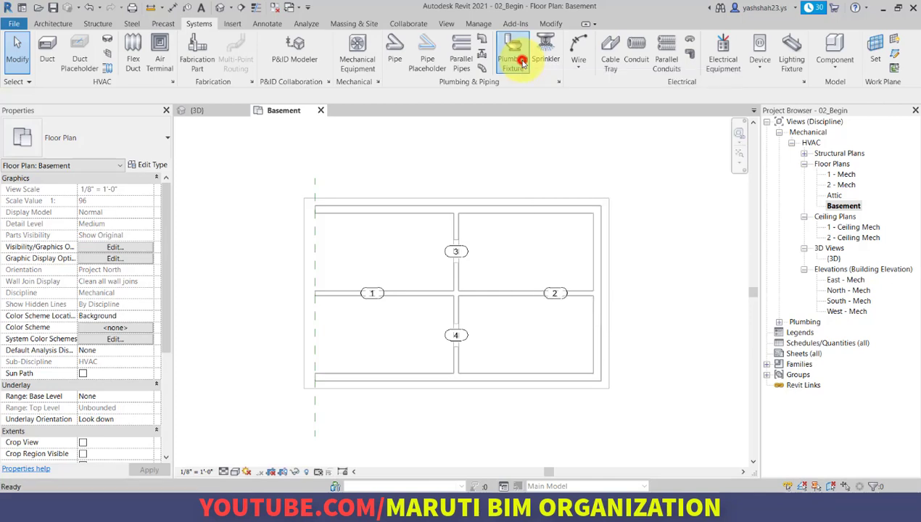
left_click(523, 64)
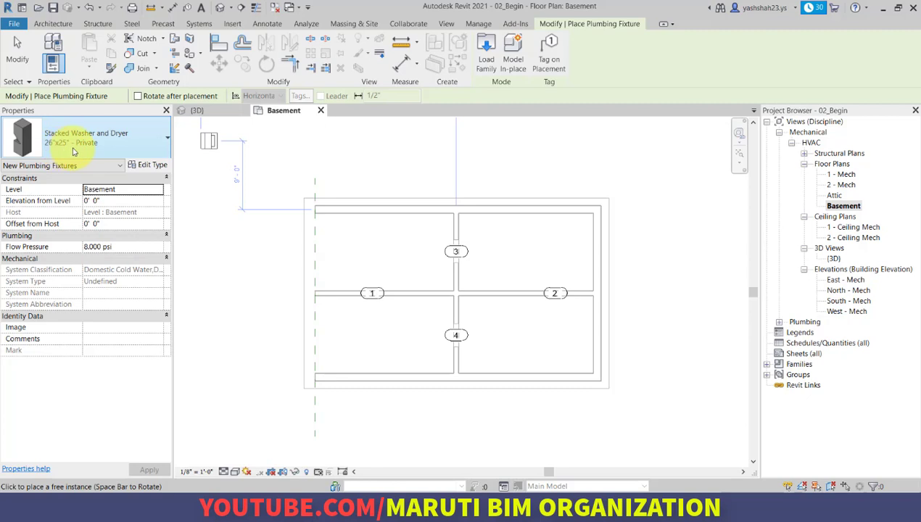
scroll(312, 271, "up", 5)
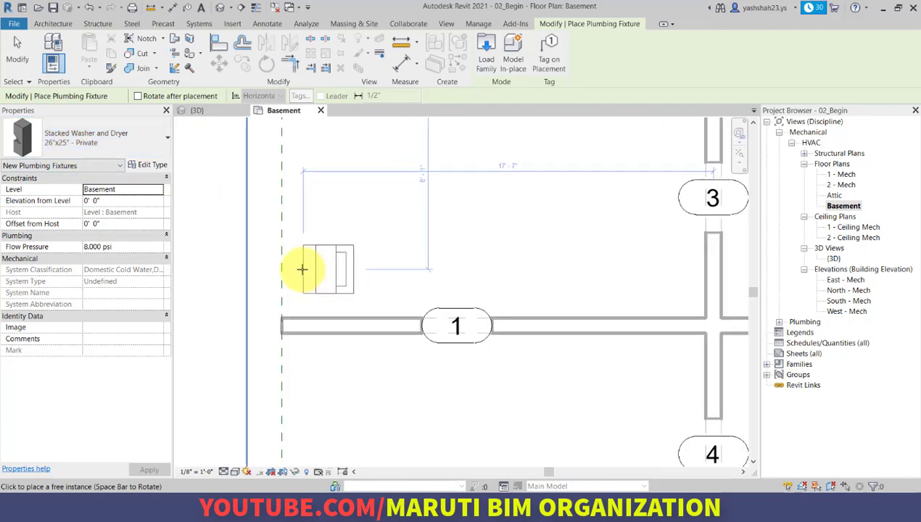
scroll(302, 269, "down", 2)
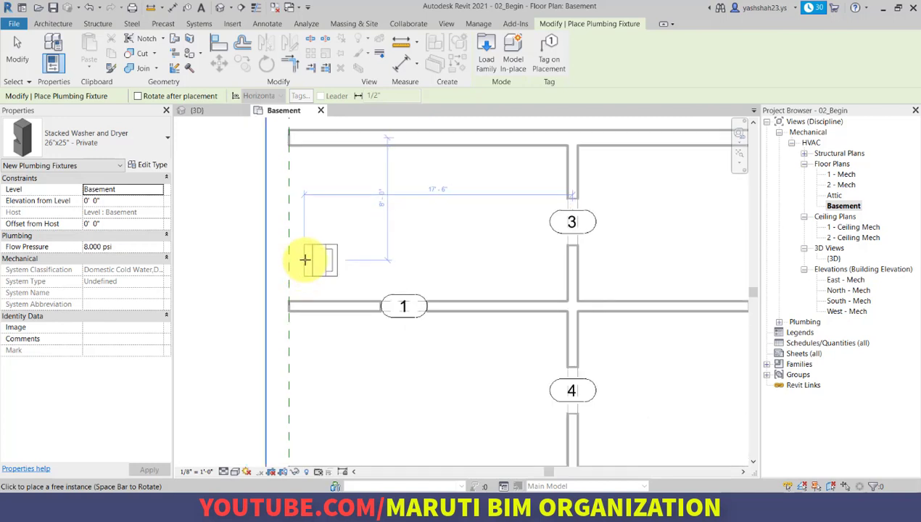
left_click(304, 259)
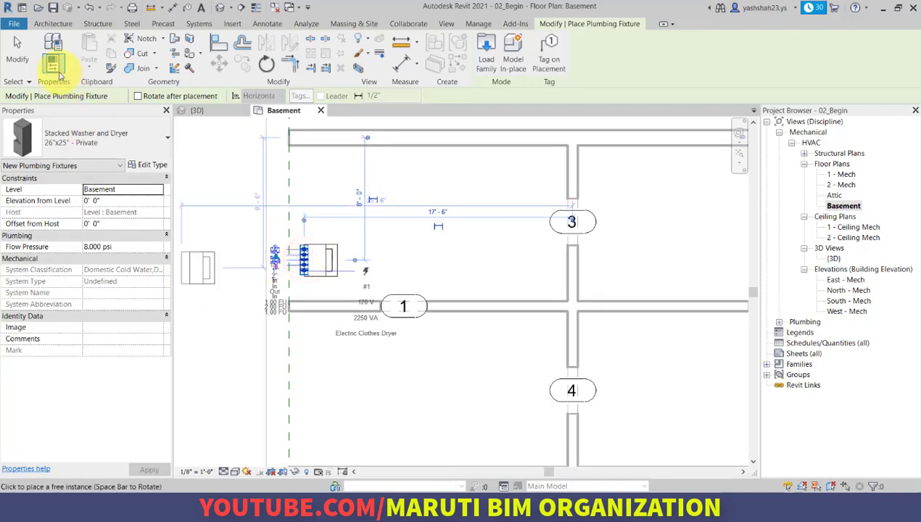
left_click(16, 58)
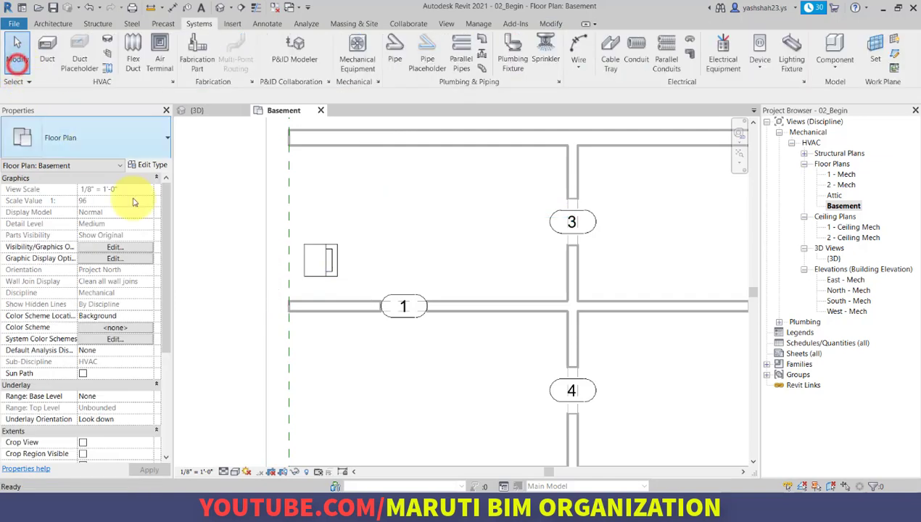
Examine the pipe and electrical connectors of the stacked washer and dryer
left_click(319, 282)
scroll(334, 254, "up", 4)
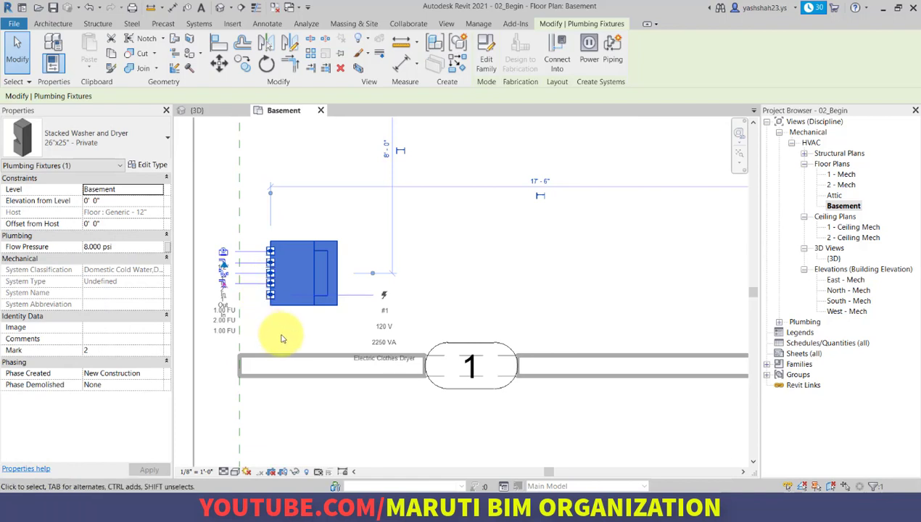
middle_click_drag(281, 335, 441, 352)
scroll(456, 290, "up", 5)
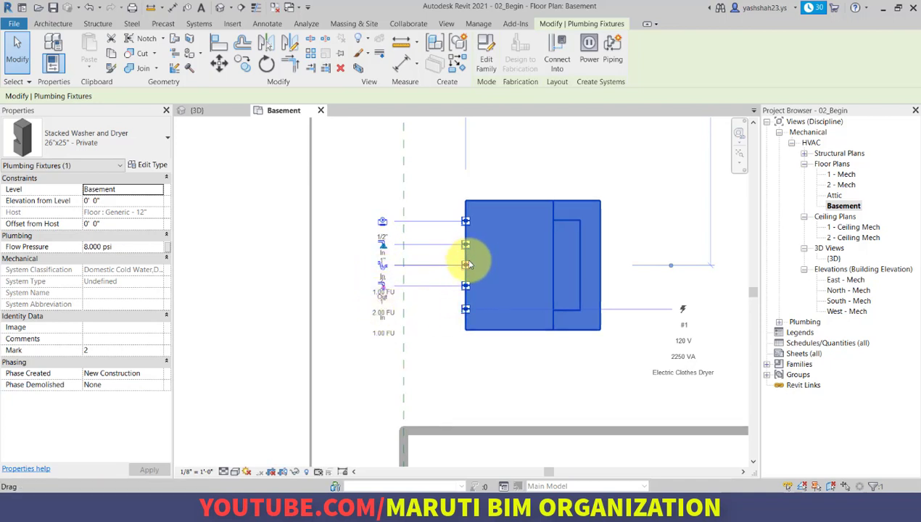
middle_click_drag(473, 261, 351, 287)
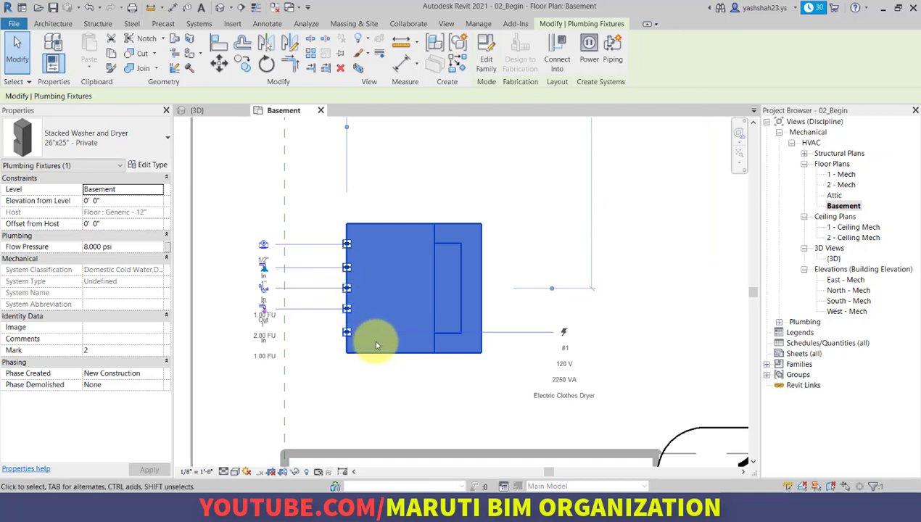
scroll(375, 340, "down", 3)
left_click(392, 363)
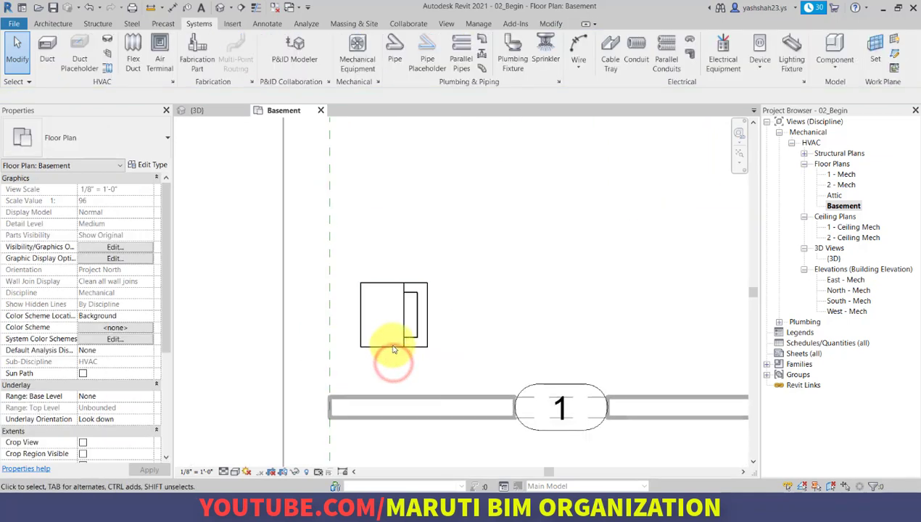
left_click(392, 342)
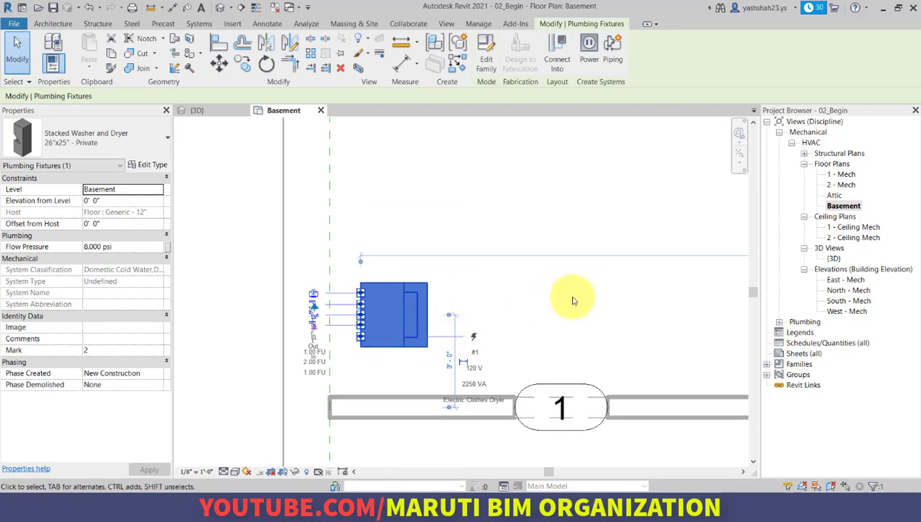
left_click(572, 299)
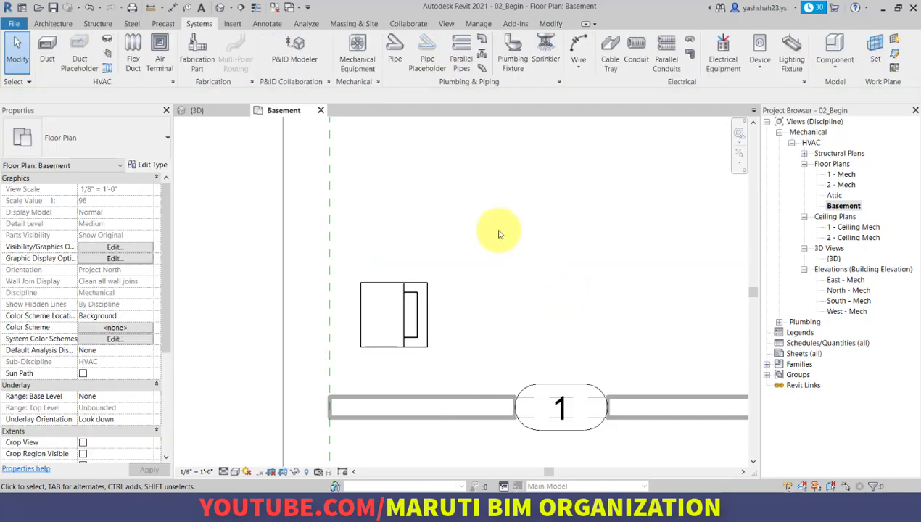
Load the M_Water Heater family from the Plumbing, MEP, Equipment, Water Heaters library folder as a component
middle_click_drag(473, 197, 452, 251)
scroll(442, 250, "down", 2)
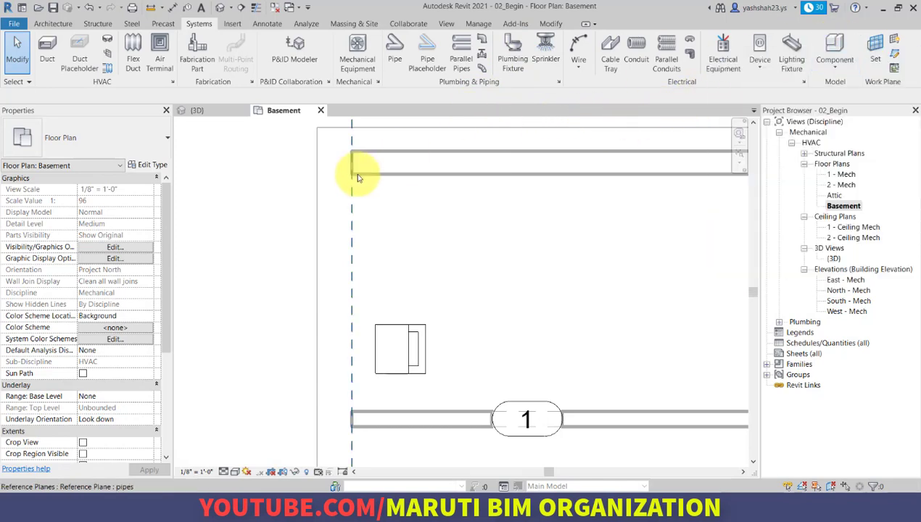
left_click(823, 53)
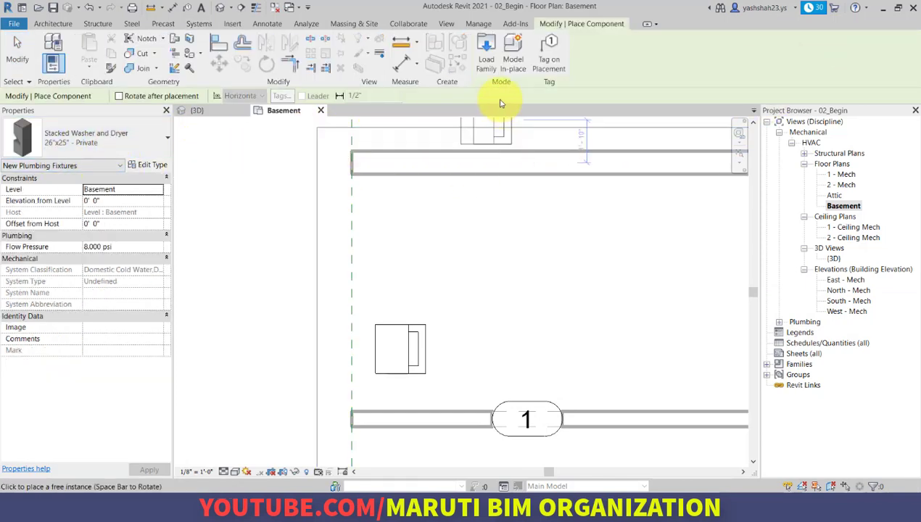
left_click(482, 68)
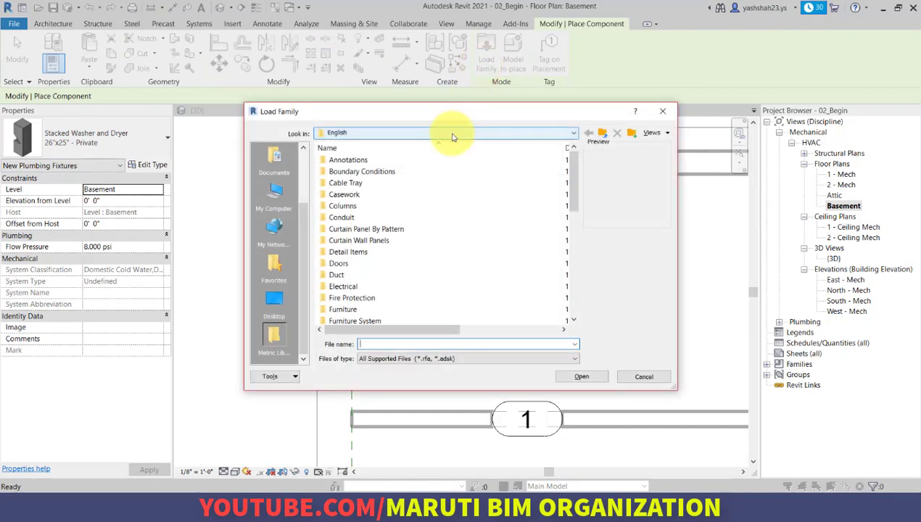
left_click(440, 241)
type("pl")
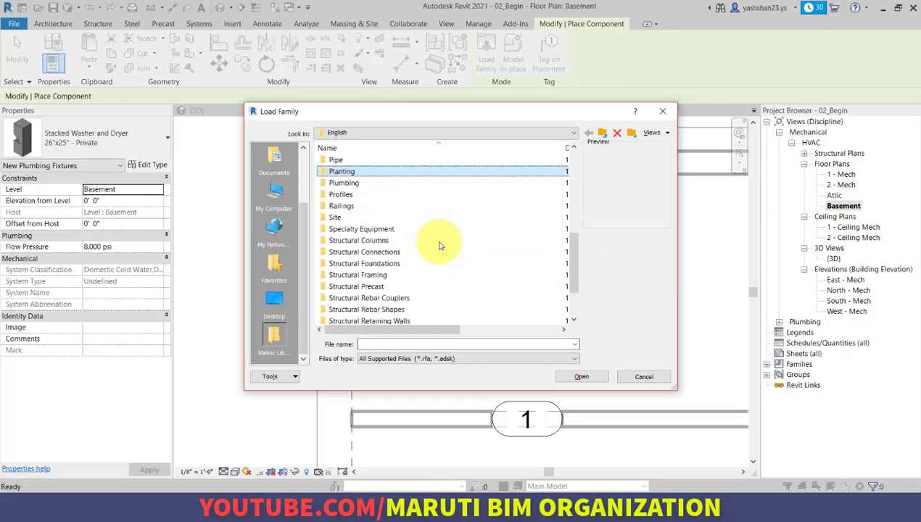
double_click(374, 182)
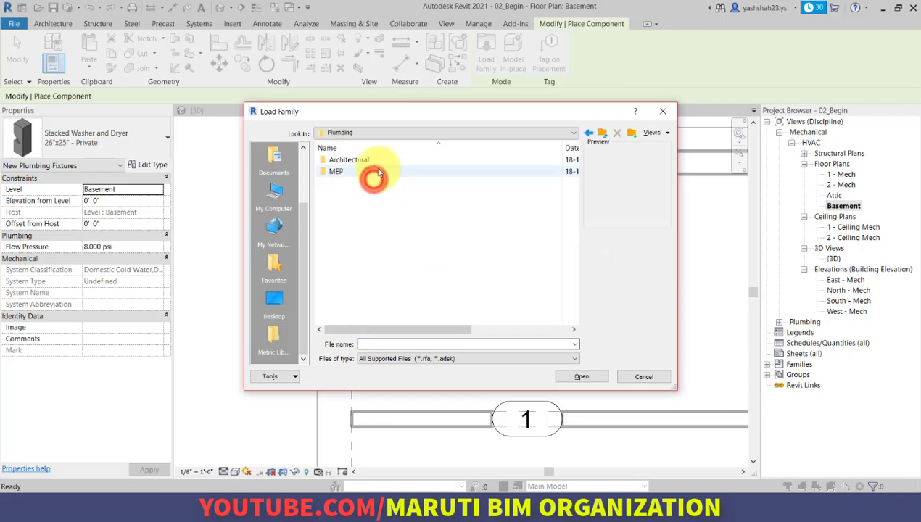
double_click(378, 171)
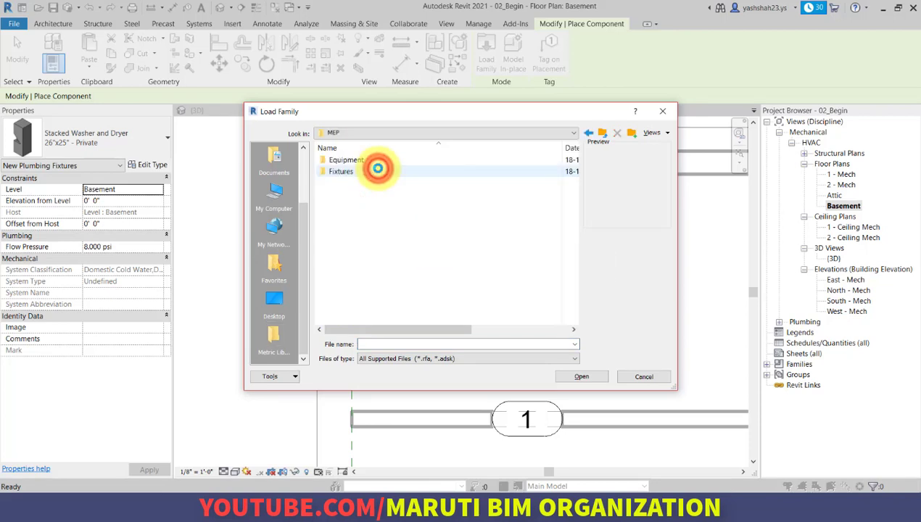
double_click(379, 161)
double_click(380, 160)
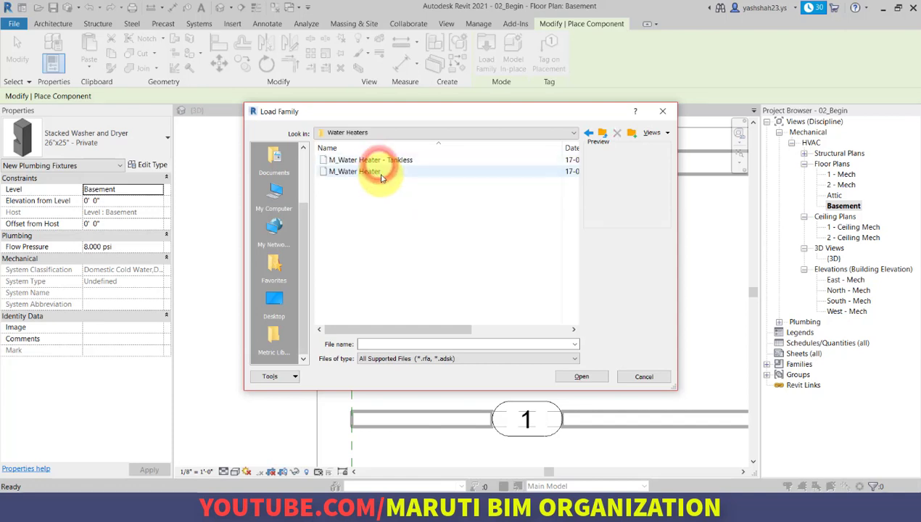
left_click(380, 172)
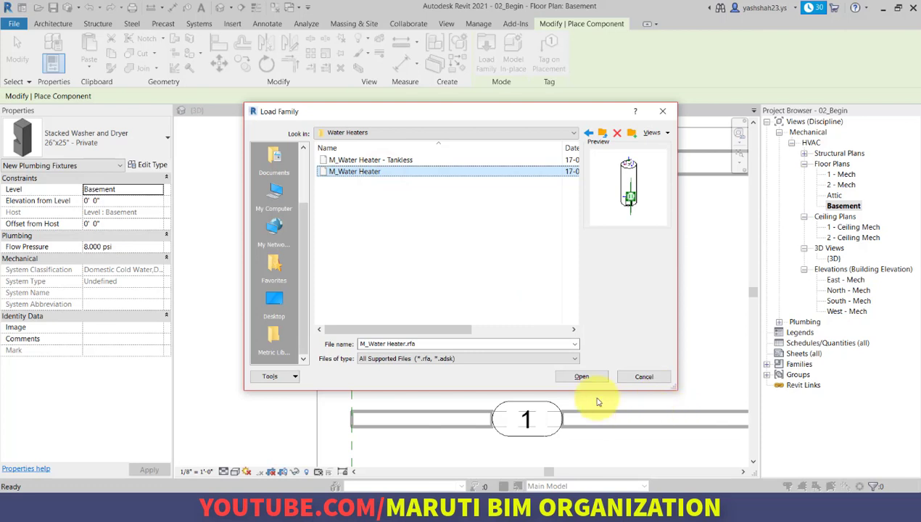
left_click(583, 378)
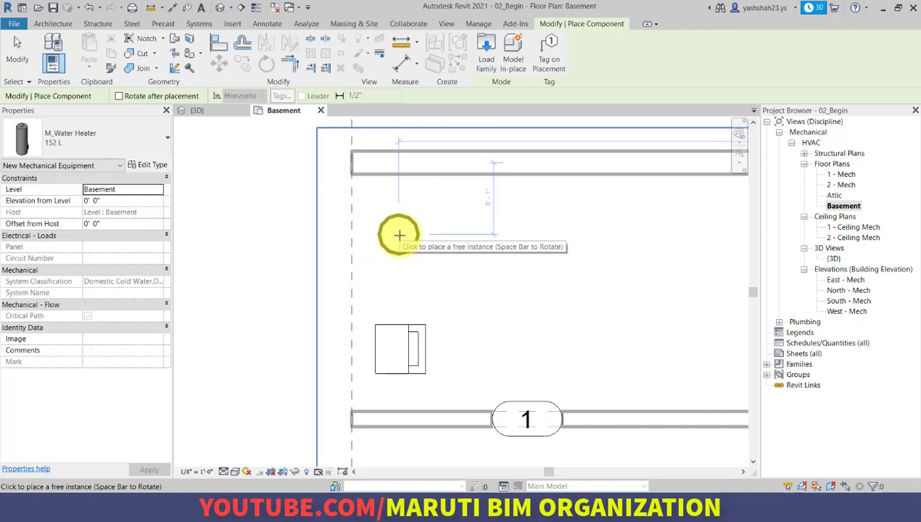
Place the 152 L water heater above the washer and dryer, about 3'-1" from the upper wall
left_click(398, 230)
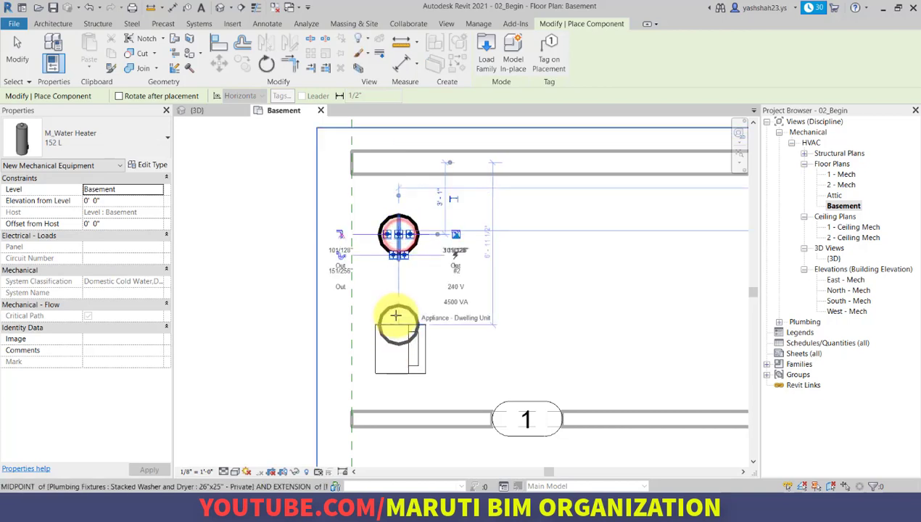
left_click(18, 58)
left_click(411, 351)
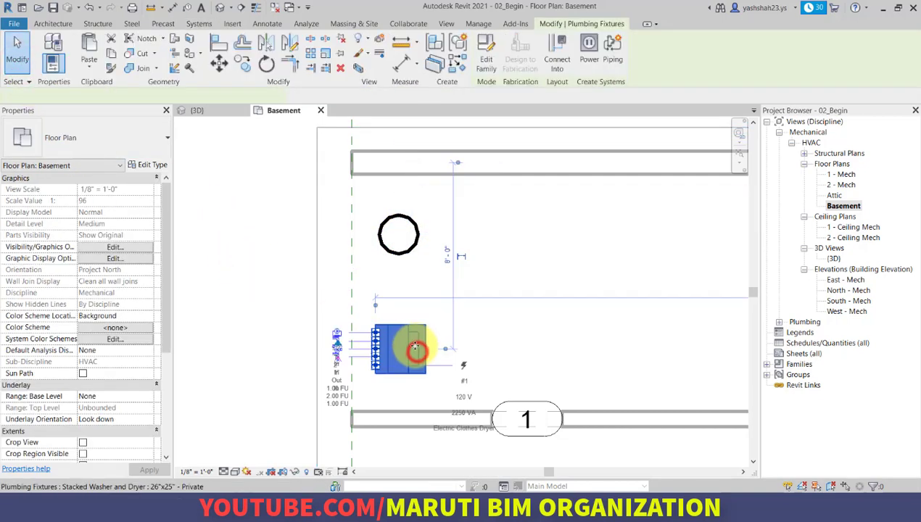
Examine the water heater's type properties, including its dimensions and pipe diameters, and its connectors in the plan
left_click(386, 231)
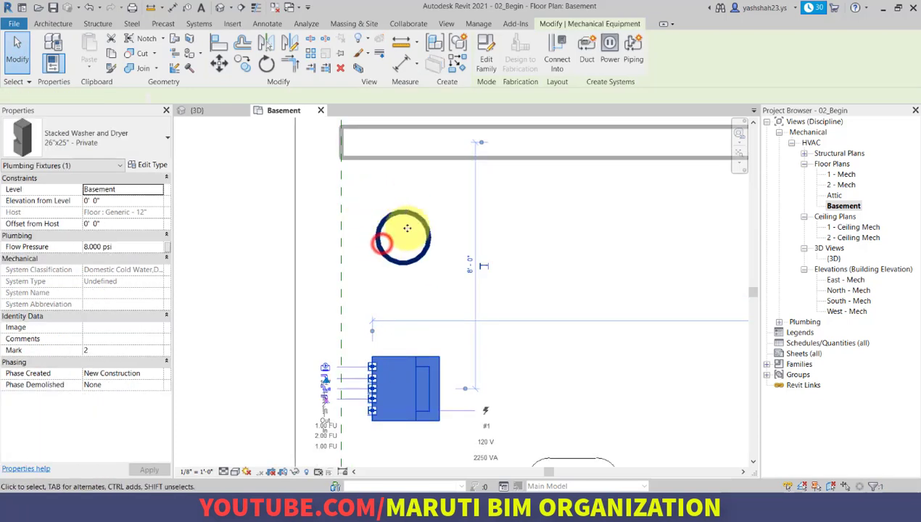
scroll(371, 242, "up", 2)
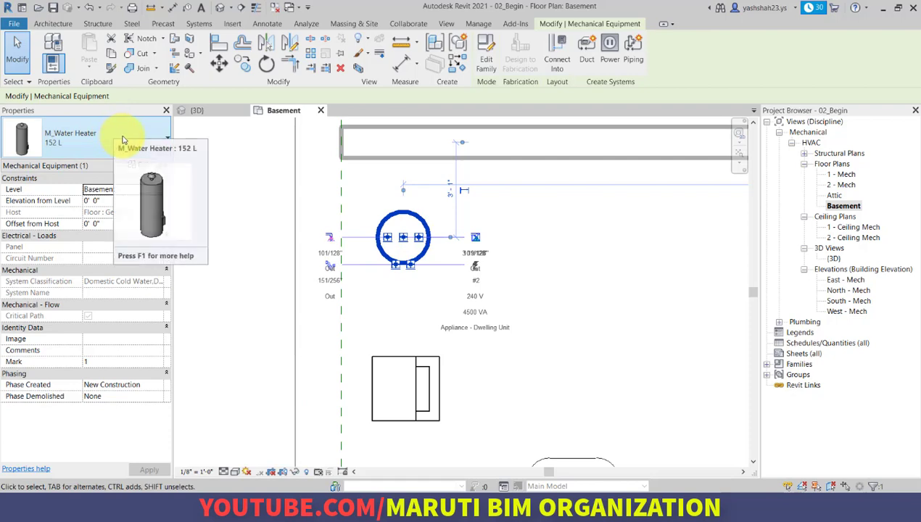
left_click(152, 166)
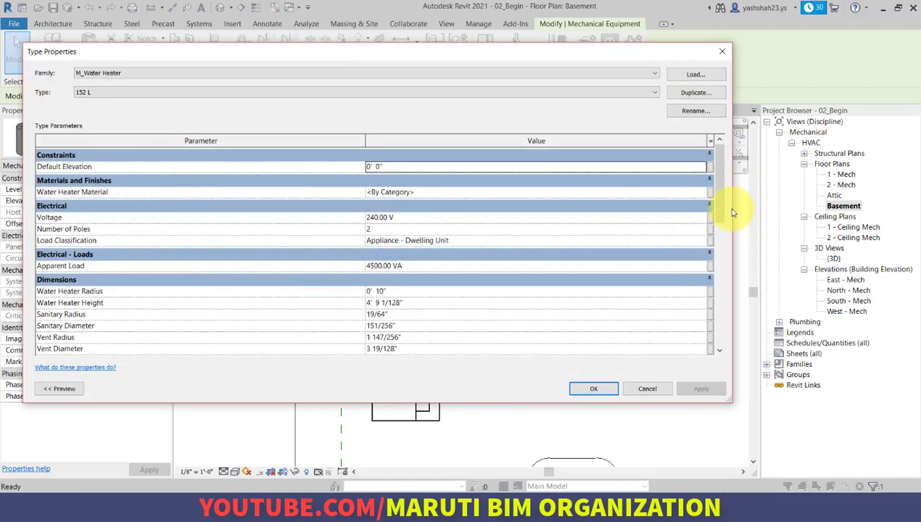
left_click_drag(719, 195, 722, 238)
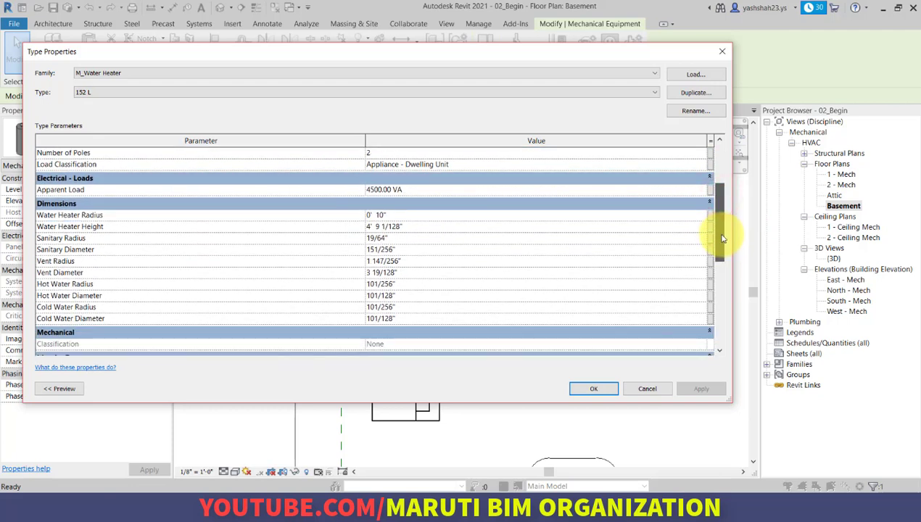
mouse_move(722, 237)
left_mouse_down()
mouse_move(726, 333)
mouse_move(723, 184)
mouse_move(720, 254)
left_mouse_up()
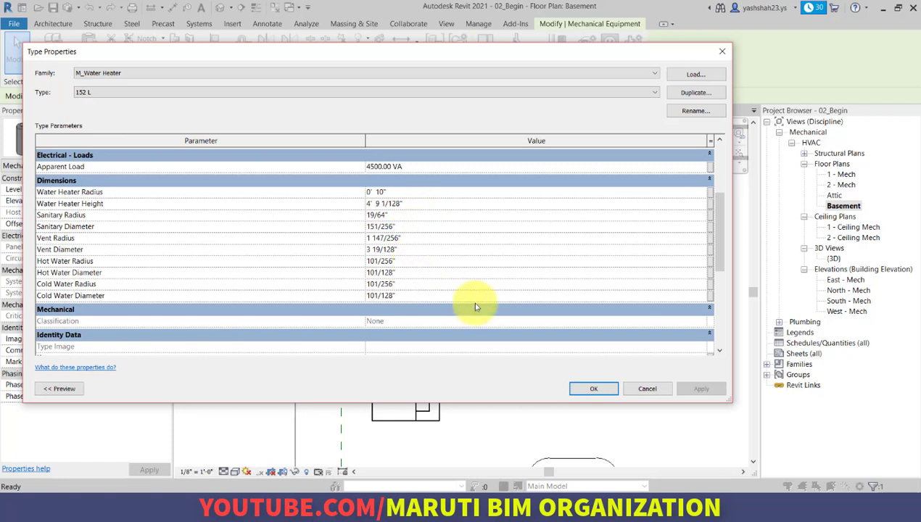
left_click(639, 388)
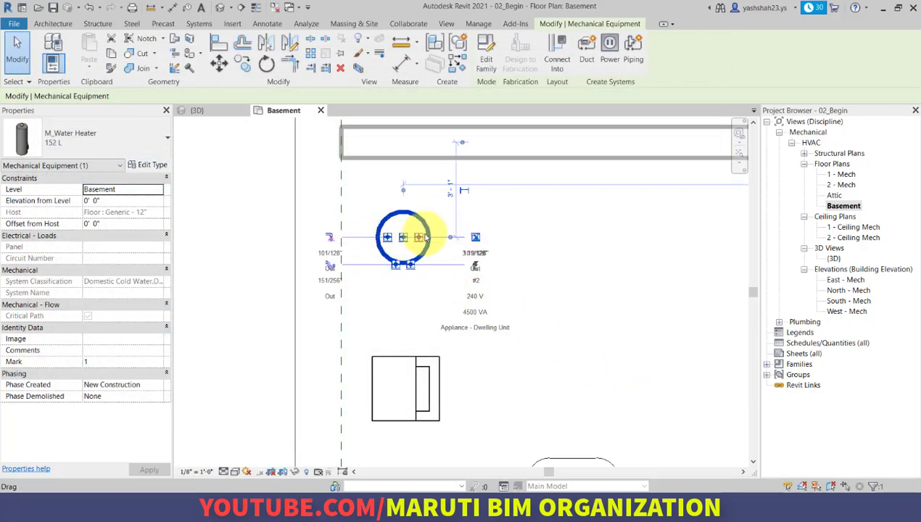
scroll(412, 251, "up", 2)
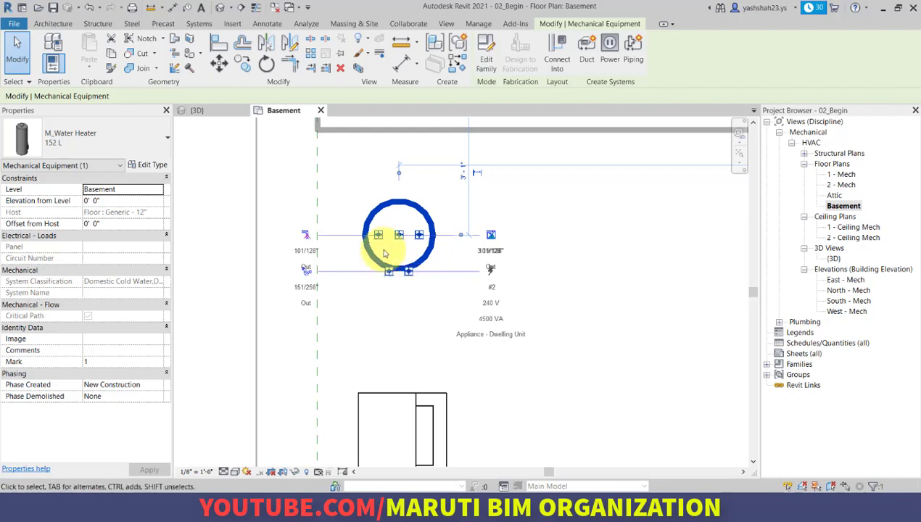
left_click(390, 303)
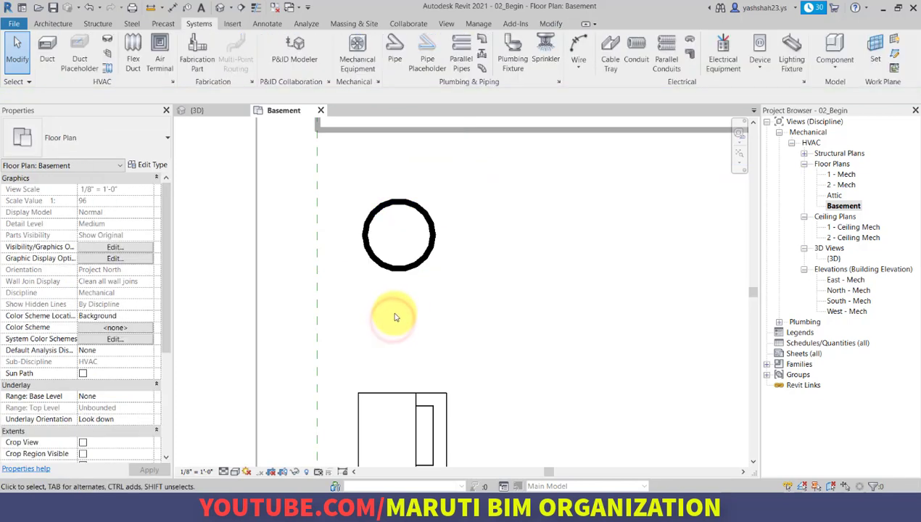
Open the 1 - Mech floor plan at the corner room above the basement equipment
double_click(843, 206)
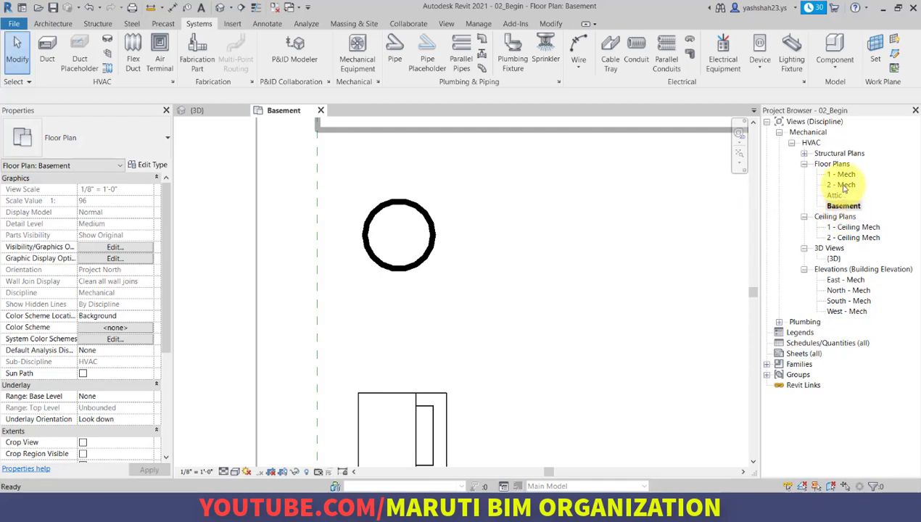
double_click(841, 175)
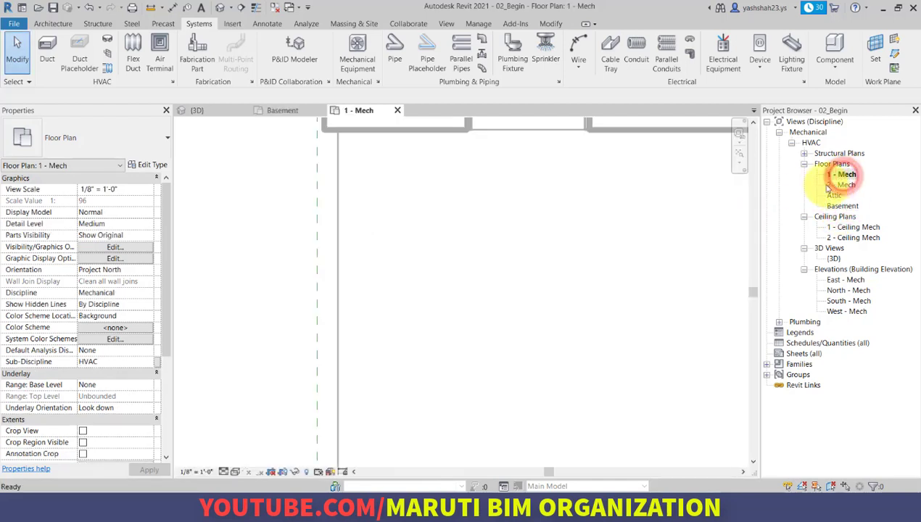
scroll(352, 271, "up", 2)
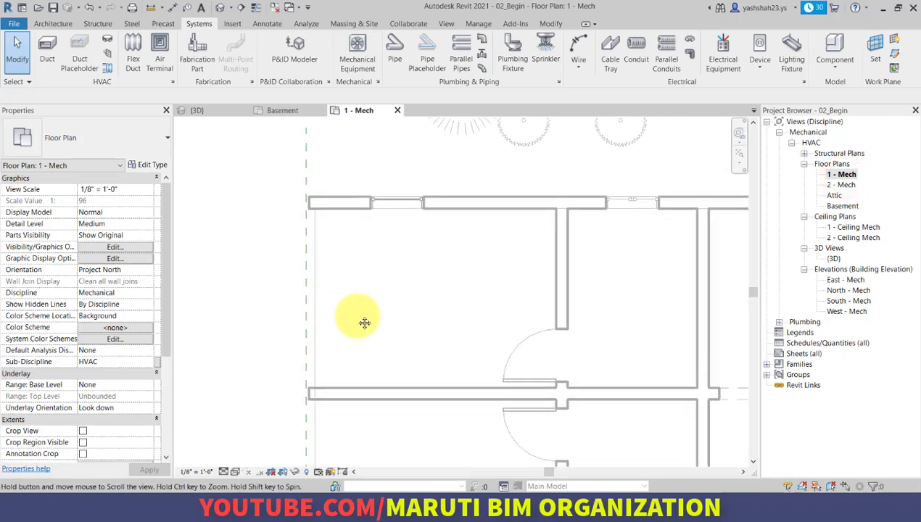
middle_click_drag(364, 323, 337, 272)
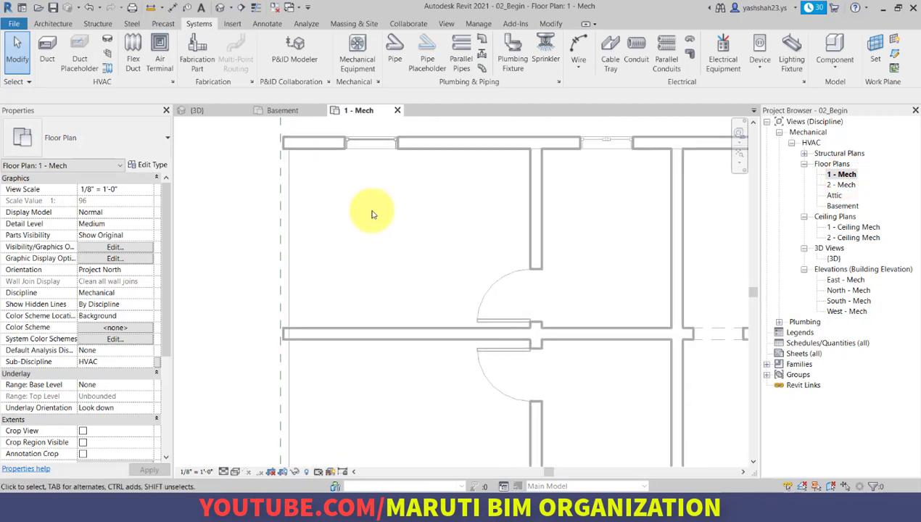
Load the M_Kitchen Unit family from the Fixtures, Appliances folder and place it along the corner room's left wall, about 6'-0" from the upper wall
left_click(519, 60)
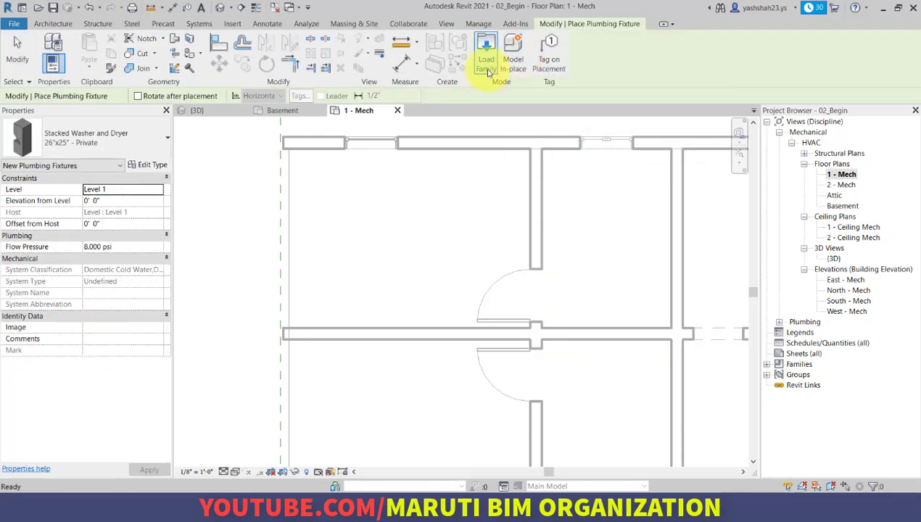
left_click(487, 66)
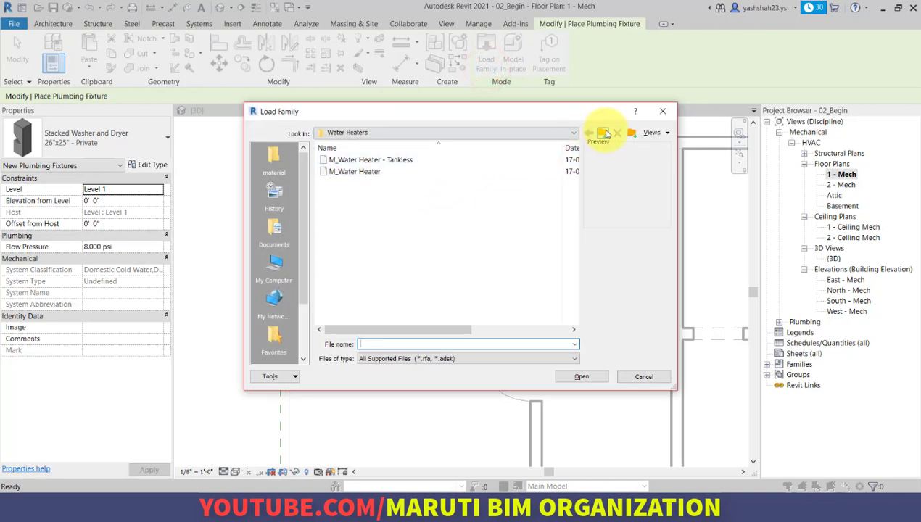
left_click(604, 133)
left_click(604, 133)
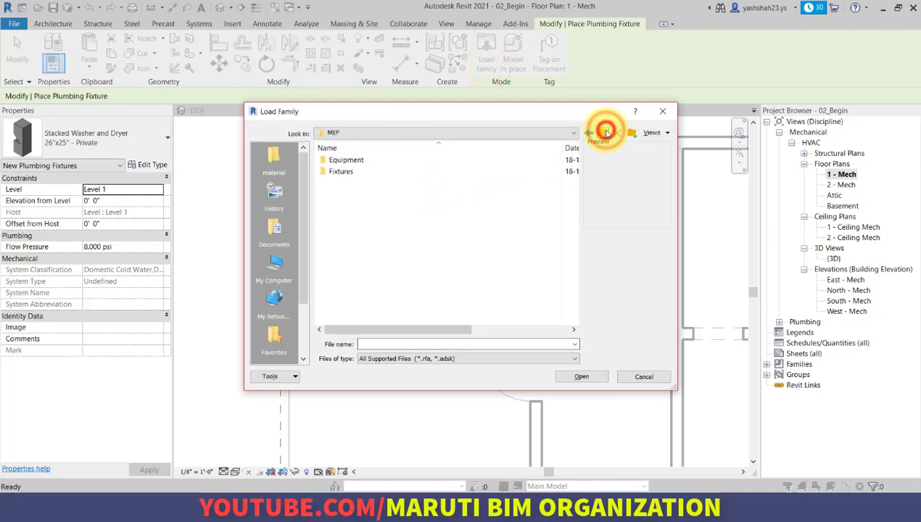
double_click(340, 175)
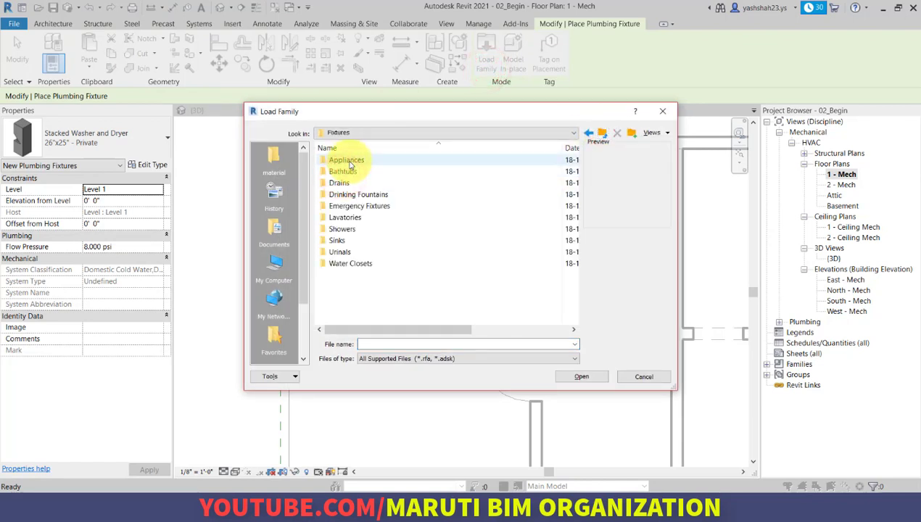
double_click(348, 161)
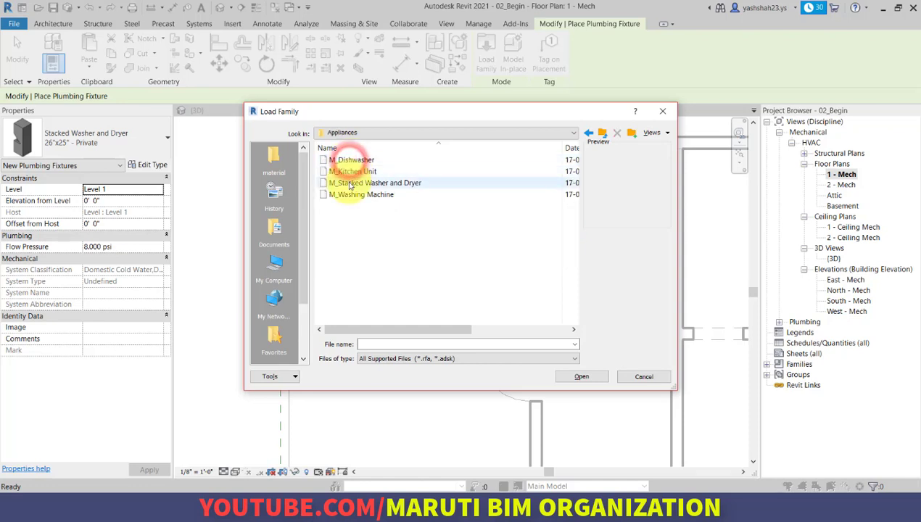
left_click(351, 171)
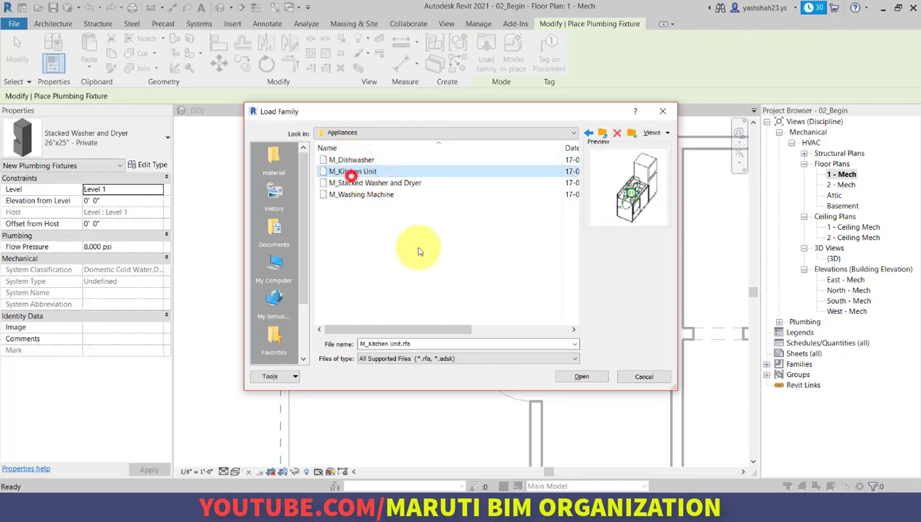
left_click(582, 376)
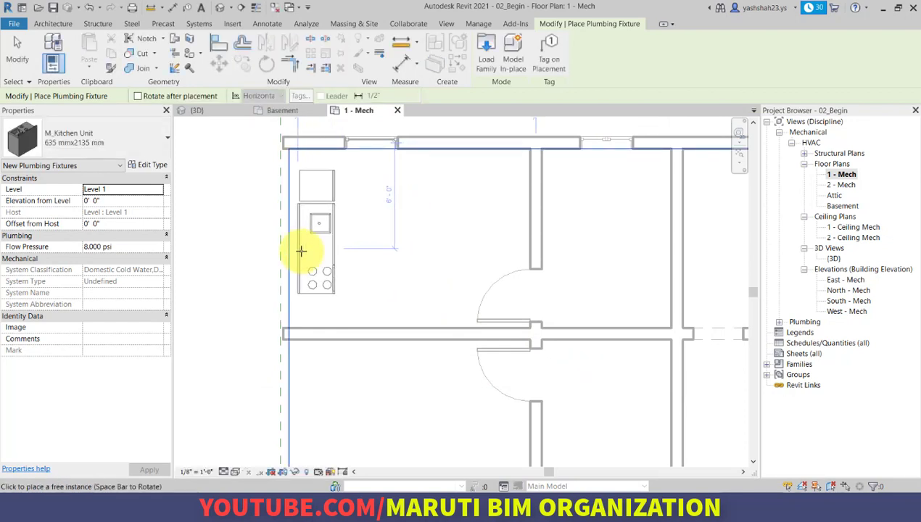
left_click(302, 250)
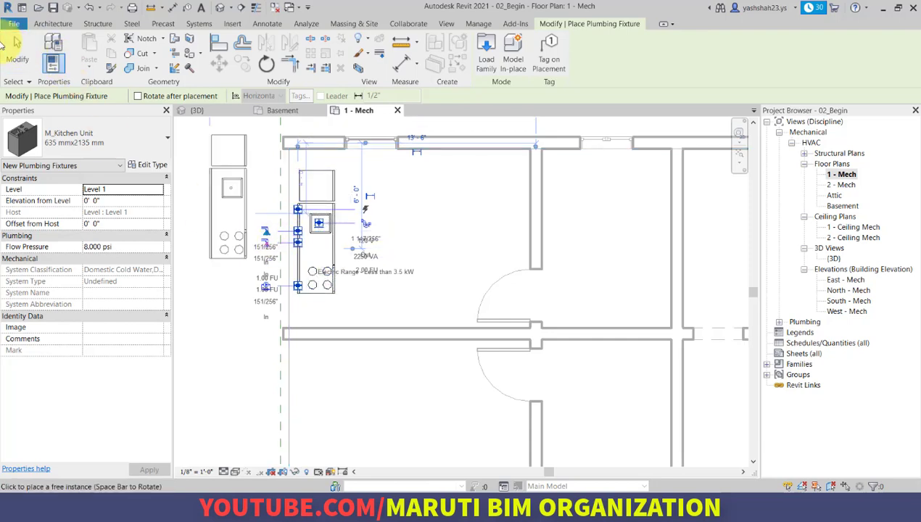
left_click(21, 65)
Examine the kitchen unit's pipe and electrical connectors in the plan
left_click(337, 265)
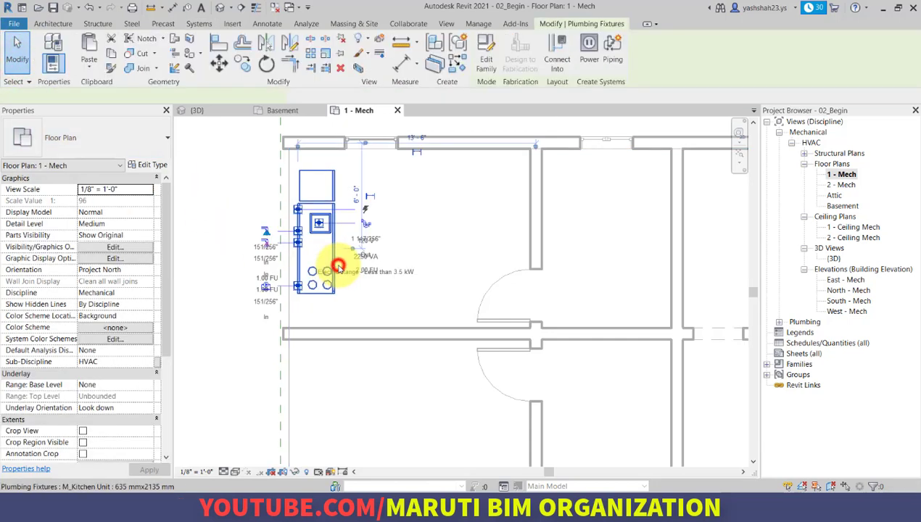
scroll(249, 264, "up", 1)
scroll(263, 261, "up", 1)
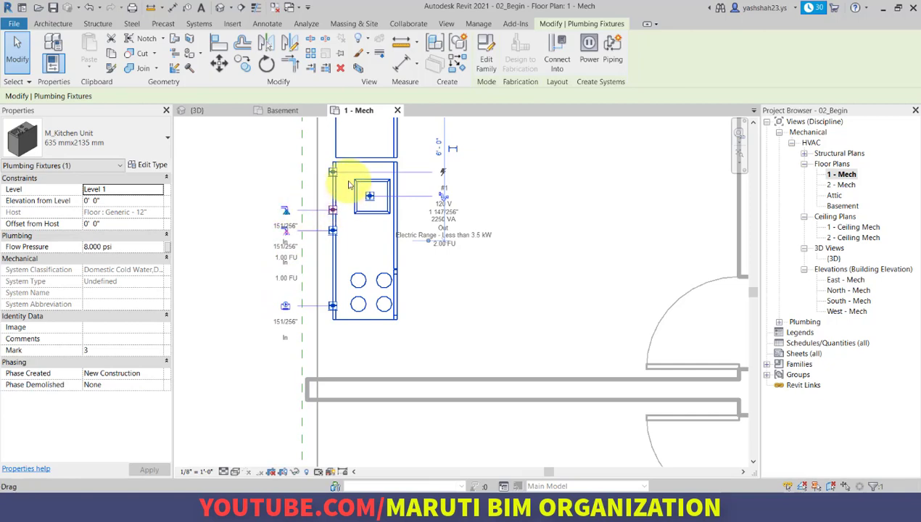
middle_click_drag(352, 174, 356, 224)
scroll(367, 219, "down", 2)
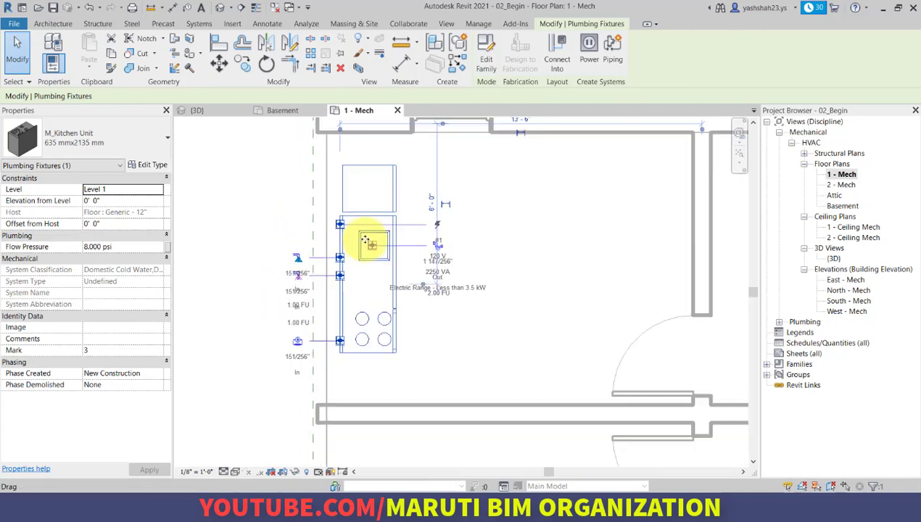
left_click(198, 202)
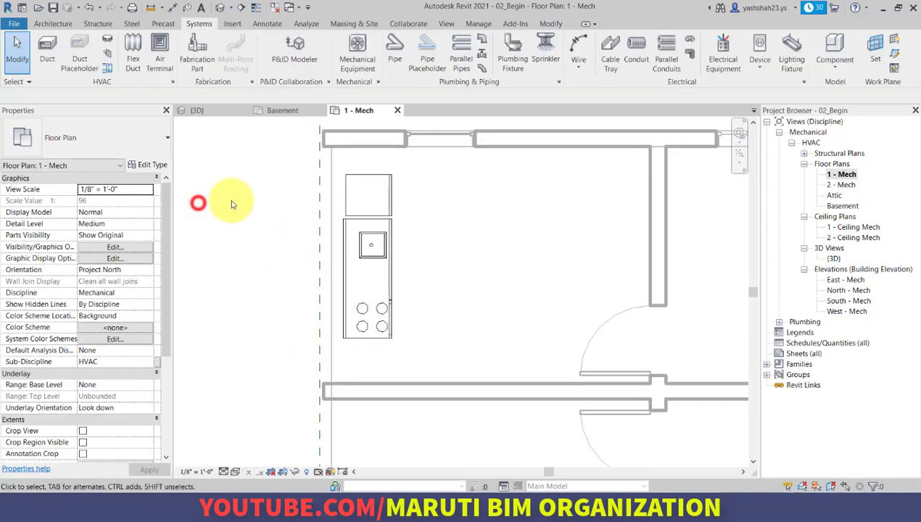
left_click(372, 255)
left_click(268, 198)
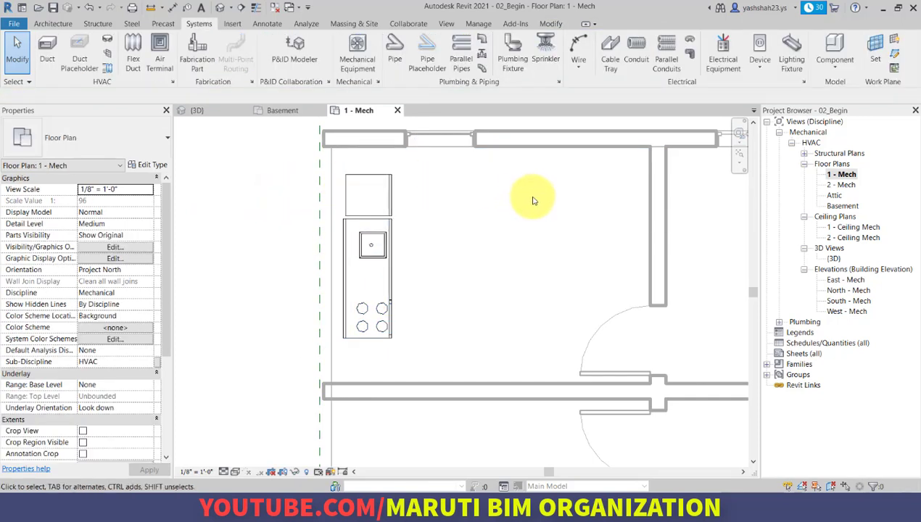
Open the 2 - Mech floor plan and load the M_Bath Tub - Maestro plumbing fixture from the Fixtures, Bathtubs library folder
double_click(841, 185)
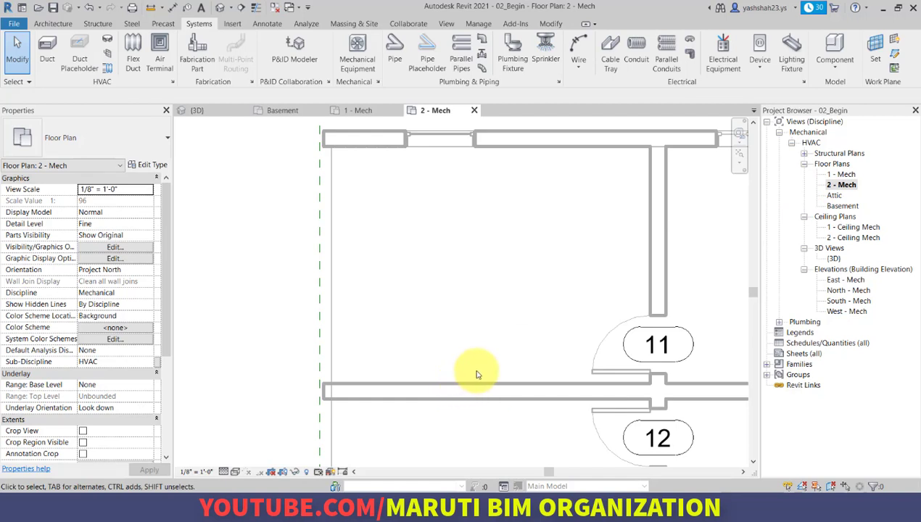
left_click(514, 58)
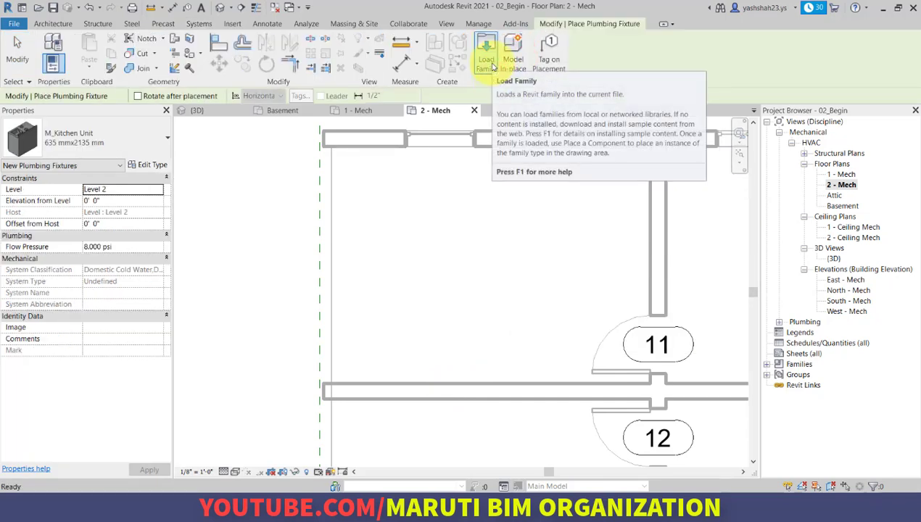
left_click(492, 66)
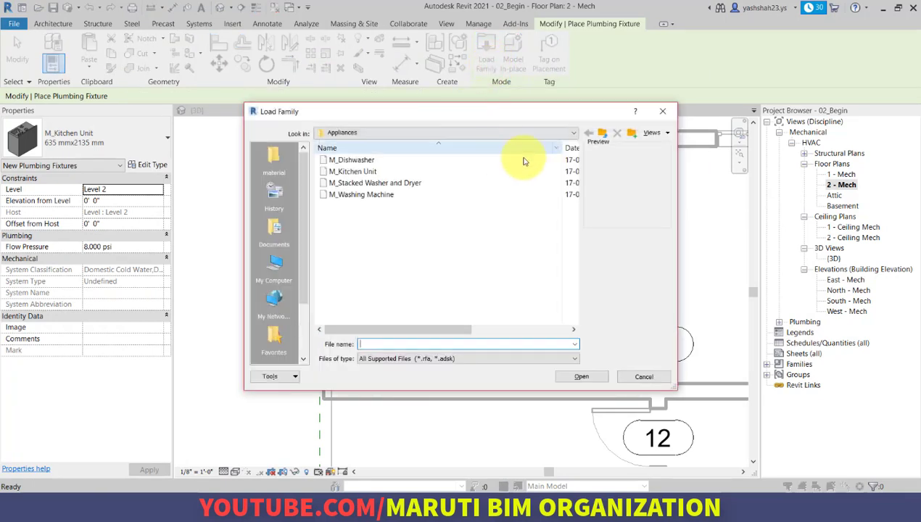
left_click(602, 133)
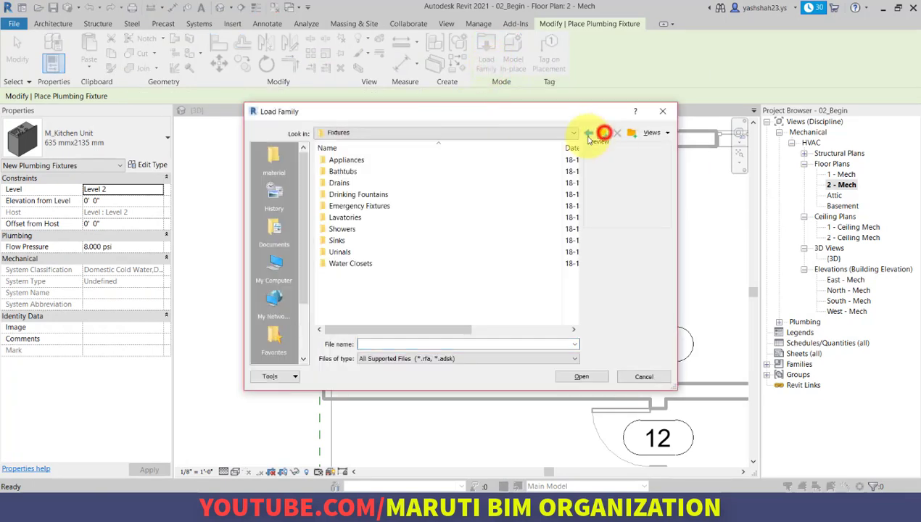
double_click(504, 173)
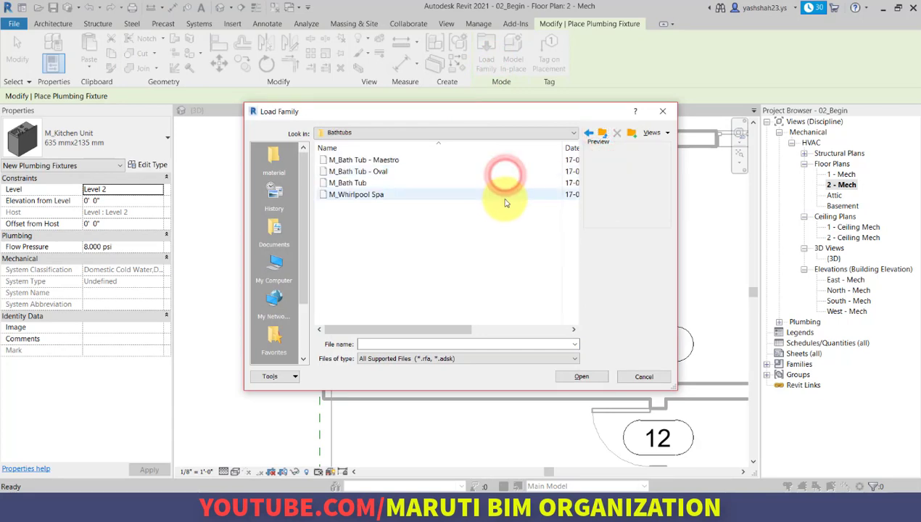
left_click(503, 160)
left_click(585, 376)
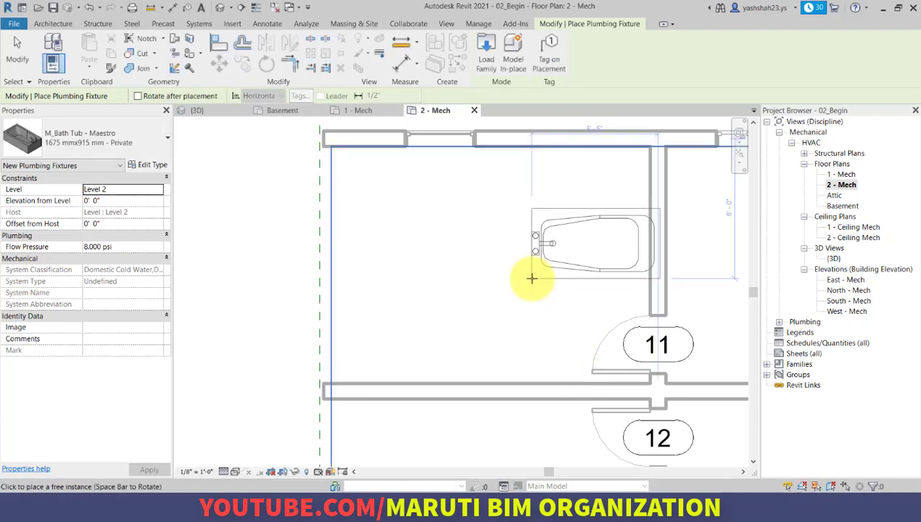
Place the 1675 mm x 915 mm bathtub in the corner room's upper-left corner, about 3'-10" from the upper wall, and check its connectors
left_click(341, 229)
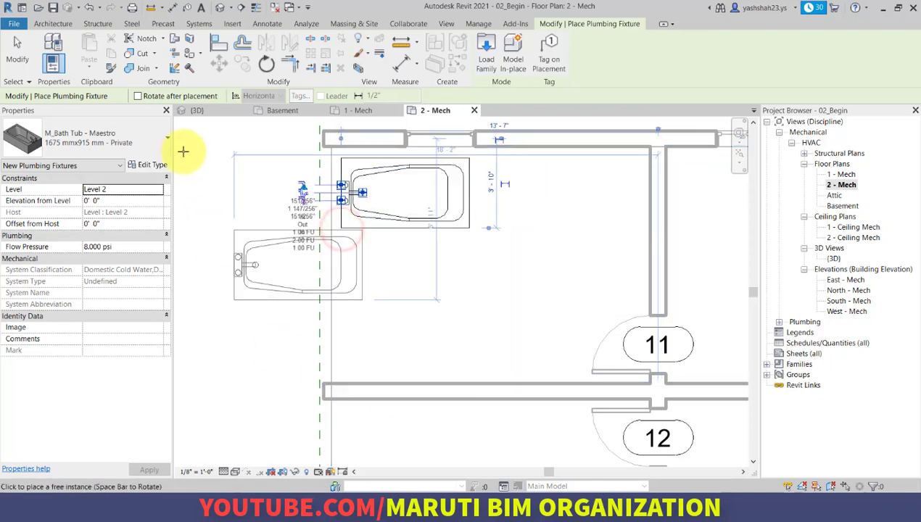
left_click(18, 46)
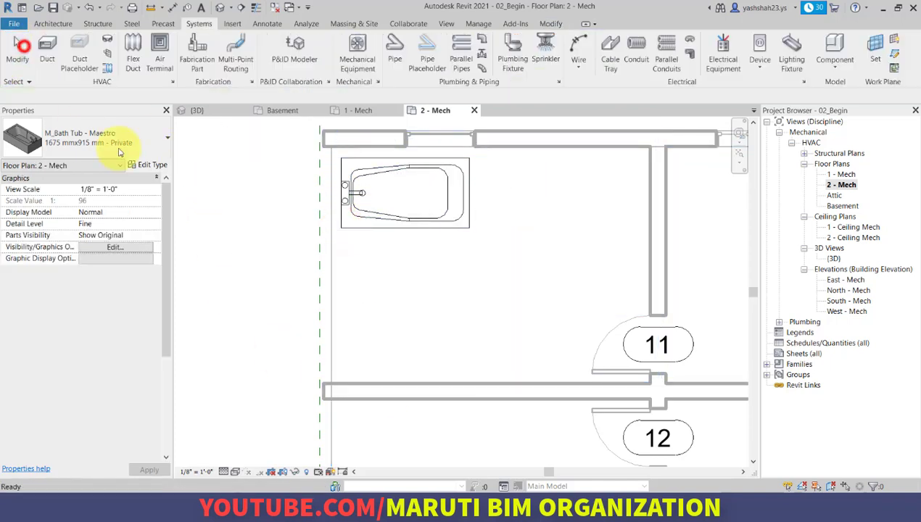
left_click(399, 220)
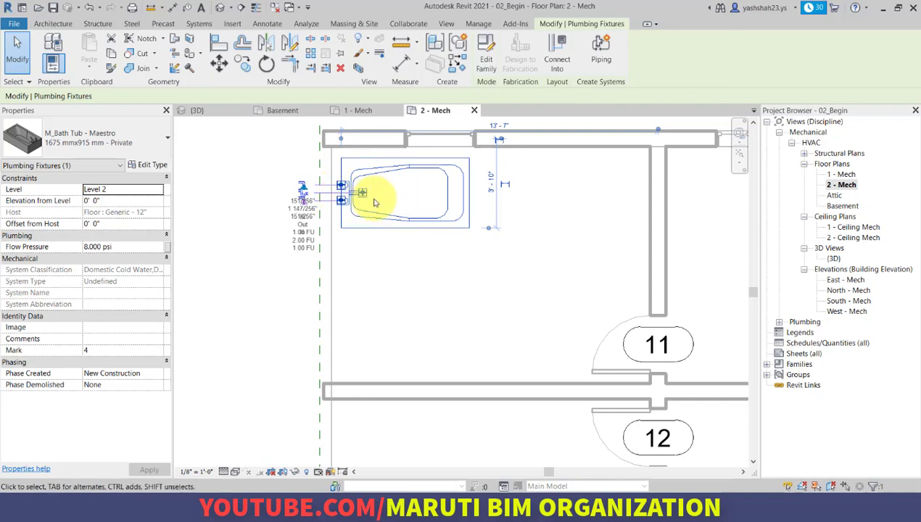
left_click(252, 217)
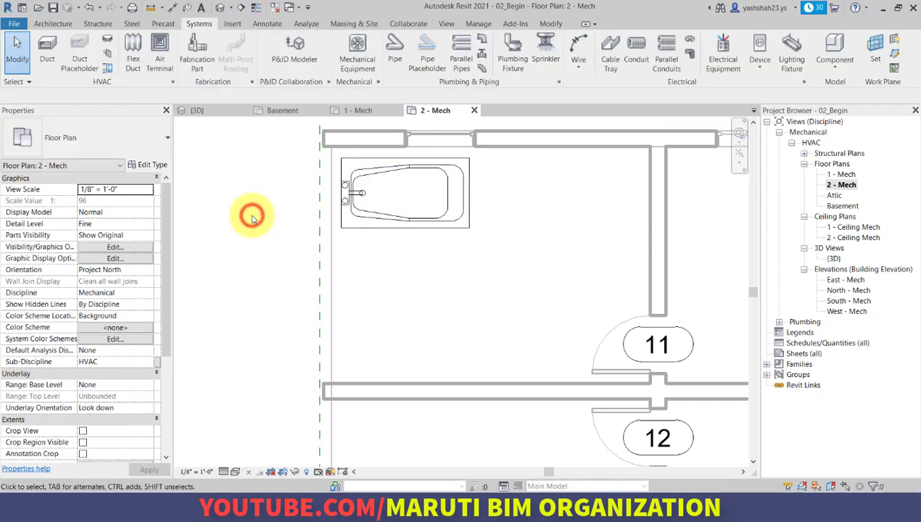
Load M_Water Closet - Flush Tank from the Water Closets folder and place it below the bathtub, about 9'-3" from the upper wall
left_click(513, 58)
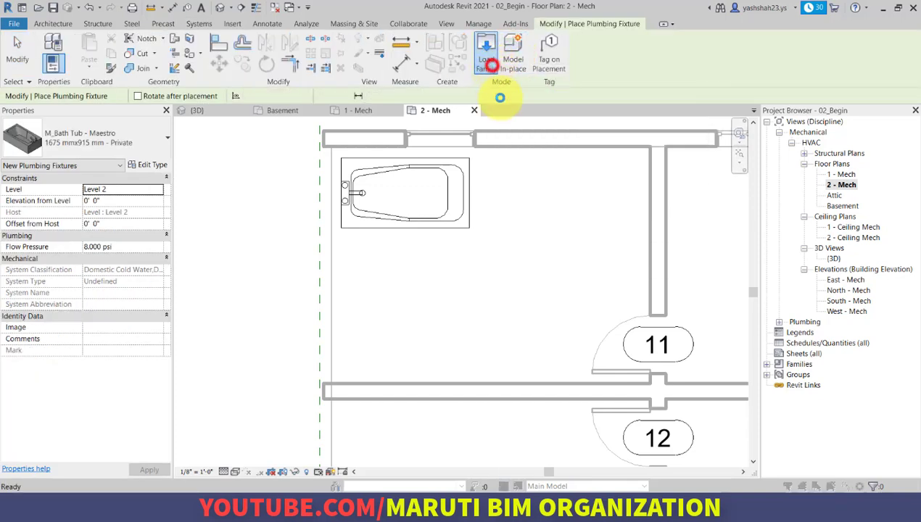
left_click(493, 62)
left_click(601, 134)
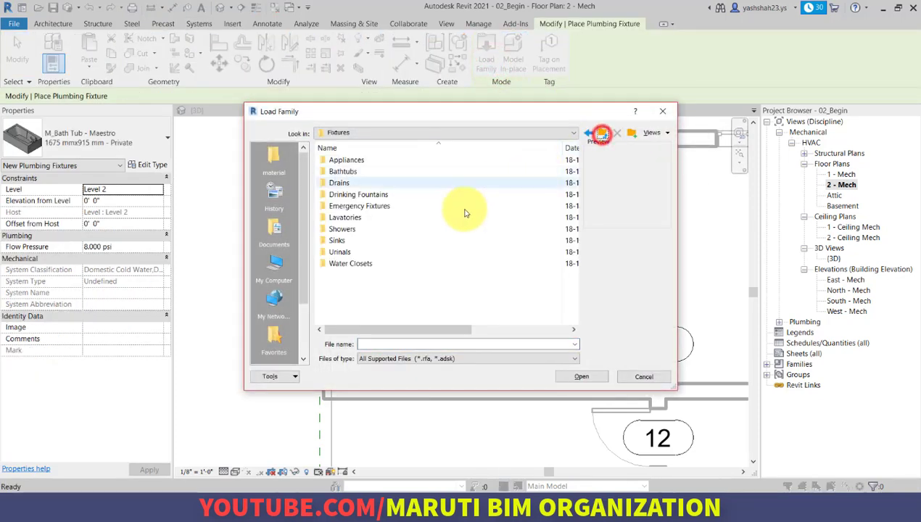
double_click(411, 263)
left_click(408, 171)
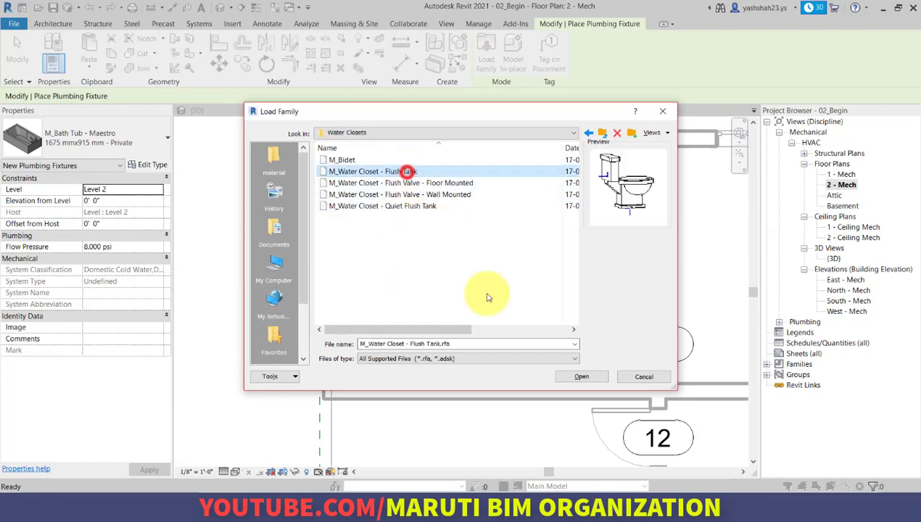
left_click(580, 378)
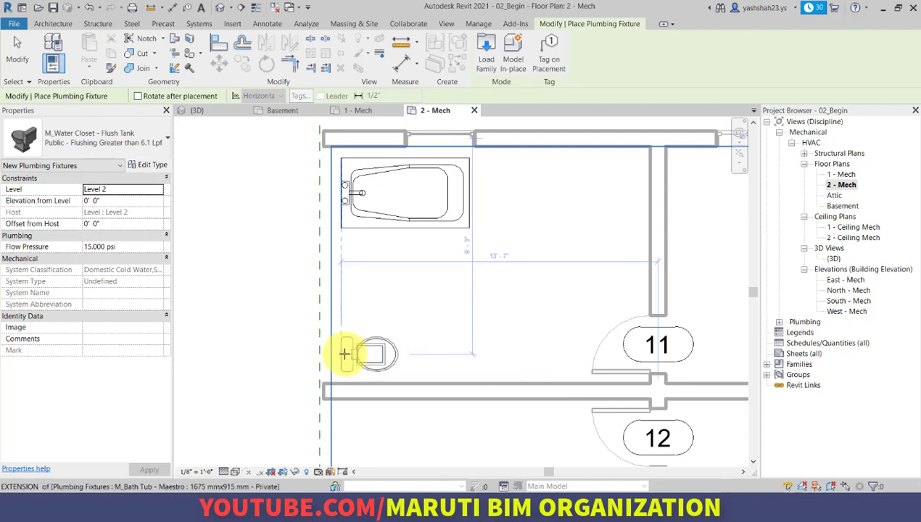
left_click(345, 353)
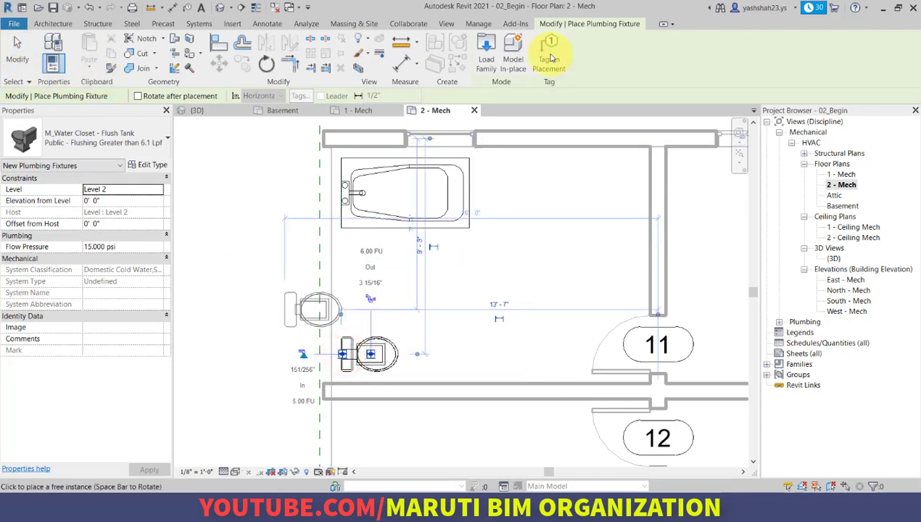
Load the M_Lavatory - Vanity plumbing fixture from the Fixtures, Lavatories library folder
left_click(484, 58)
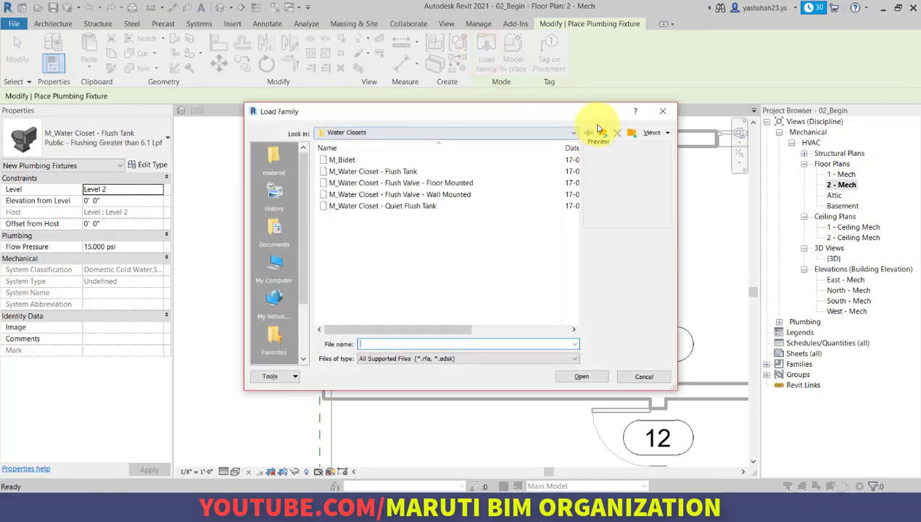
left_click(601, 131)
double_click(370, 219)
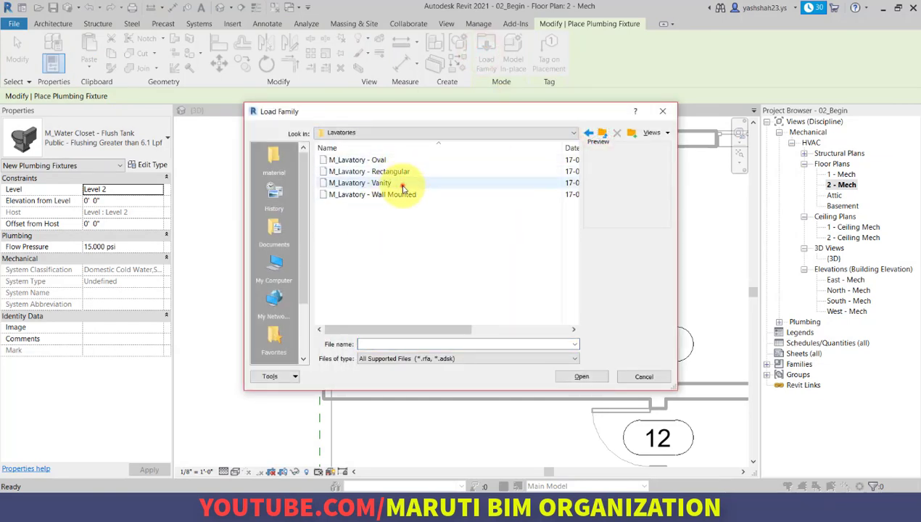
double_click(403, 186)
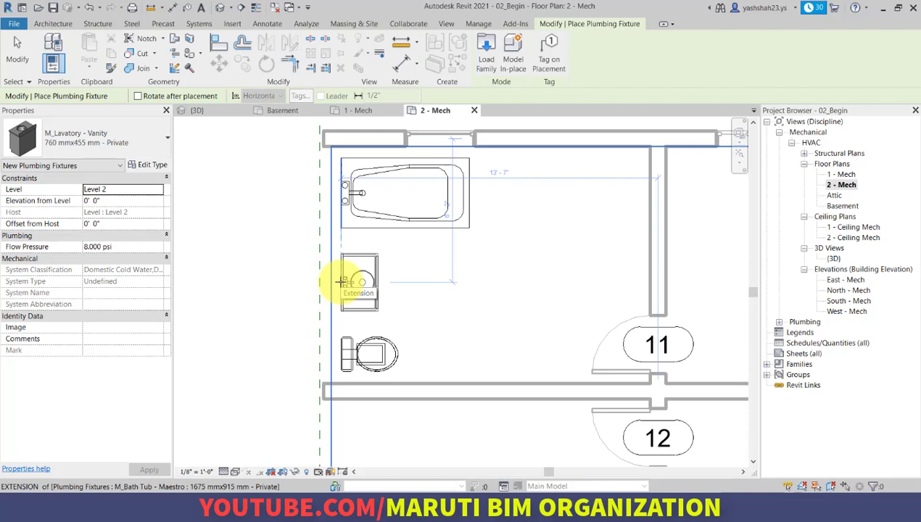
Place the 760 mm x 455 mm vanity against the wall between the bathtub and water closet, about 4'-8" from the lower wall
left_click(341, 281)
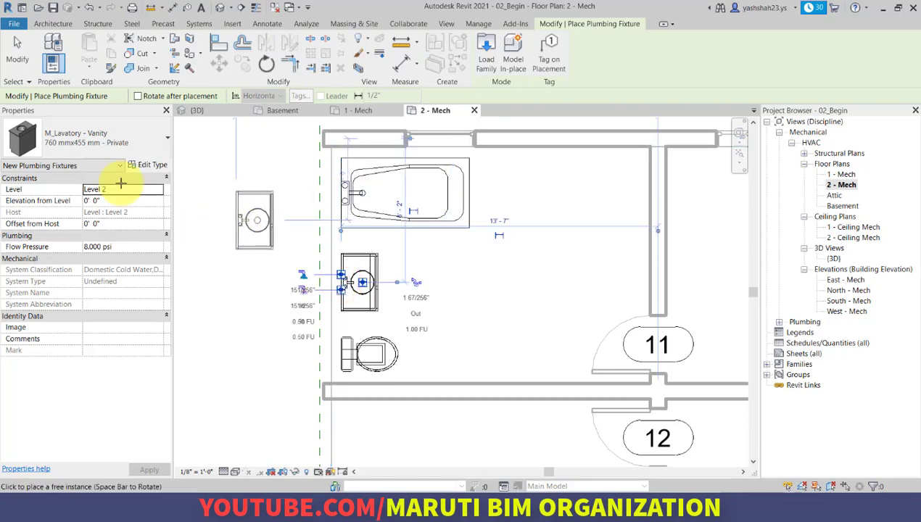
left_click(15, 69)
Examine the pipe connectors of the water closet, the vanity and the bathtub in turn
scroll(329, 359, "up", 5)
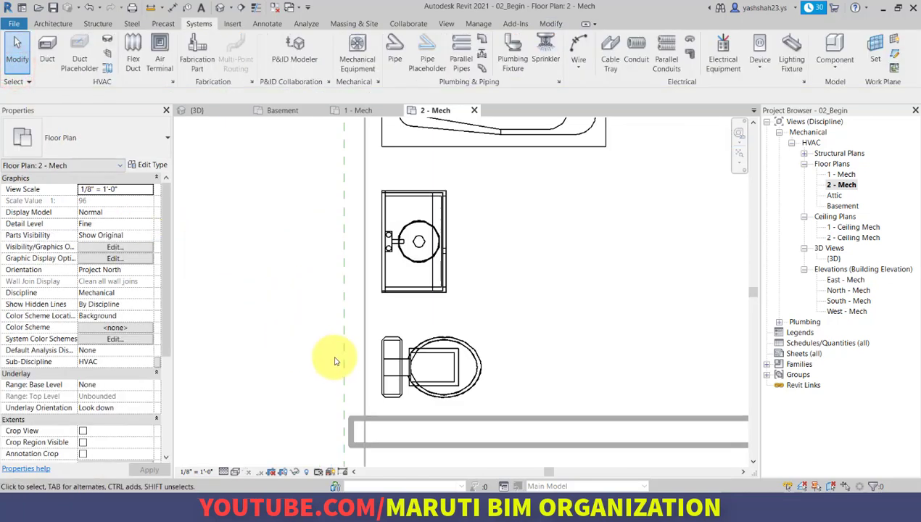
left_click(416, 383)
scroll(348, 339, "down", 2)
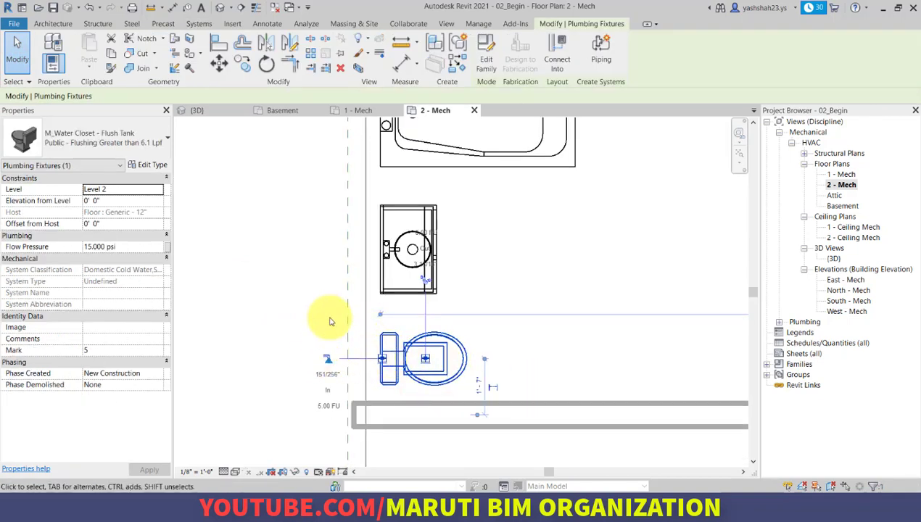
left_click(405, 290)
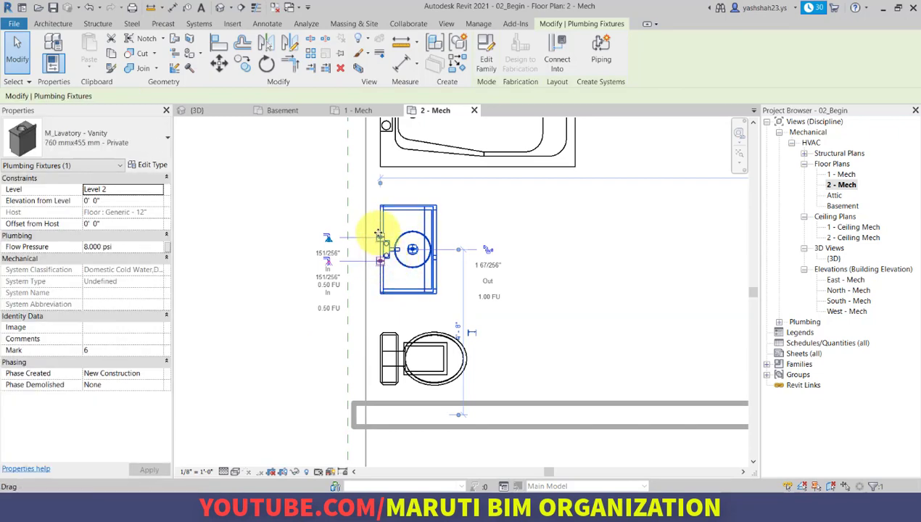
middle_click_drag(386, 254, 357, 347)
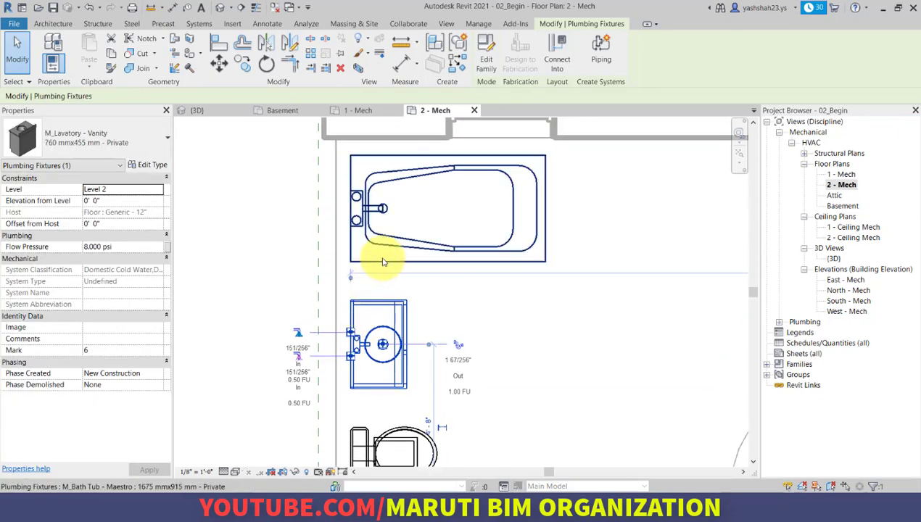
left_click(384, 261)
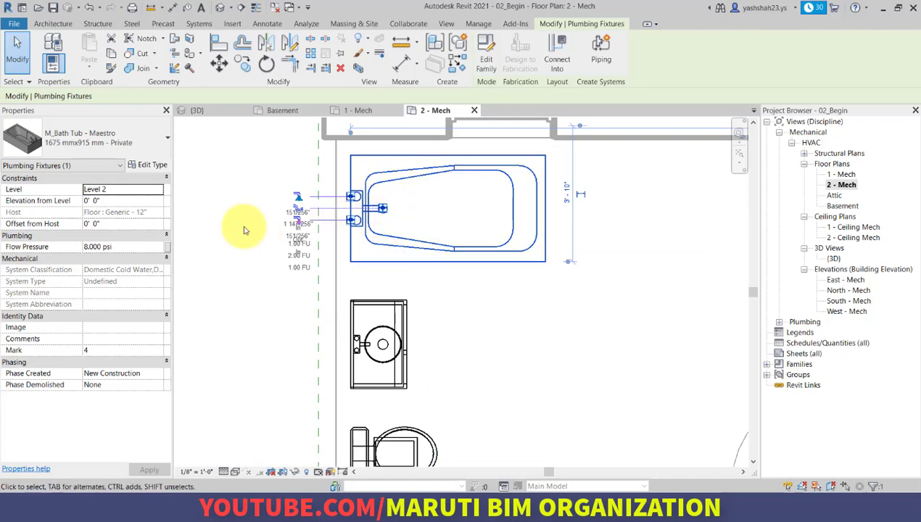
left_click(242, 229)
scroll(340, 246, "down", 2)
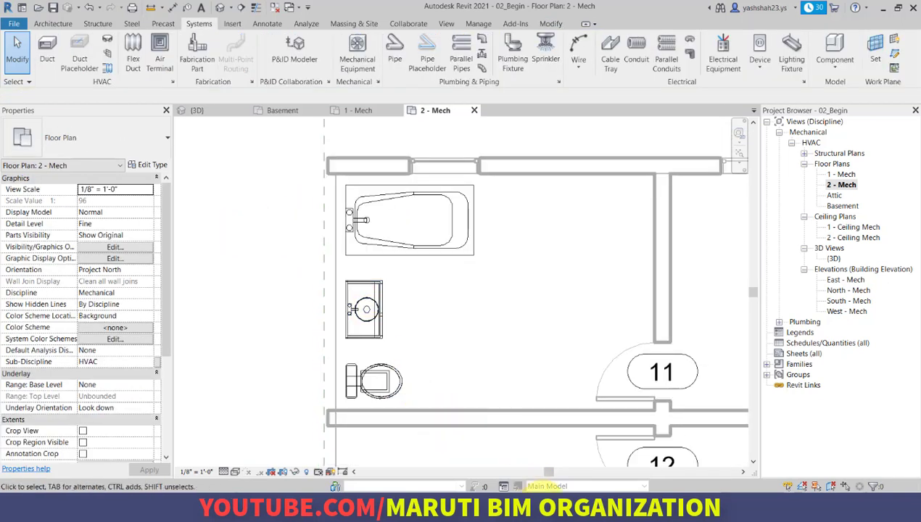